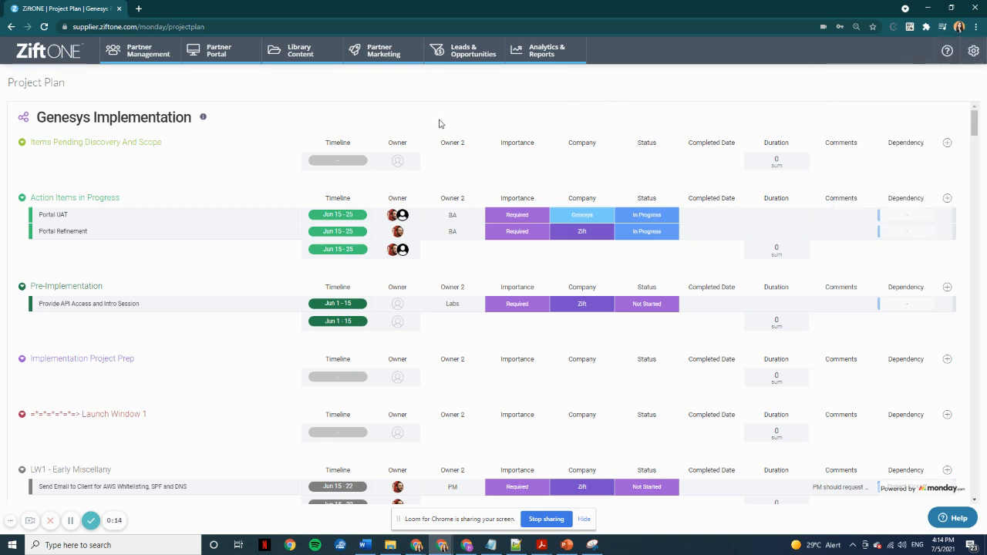
Step: Create a new print activity in the Partner Marketing print media area, using the Cobranded Collateral Template
mouse_move(388, 53)
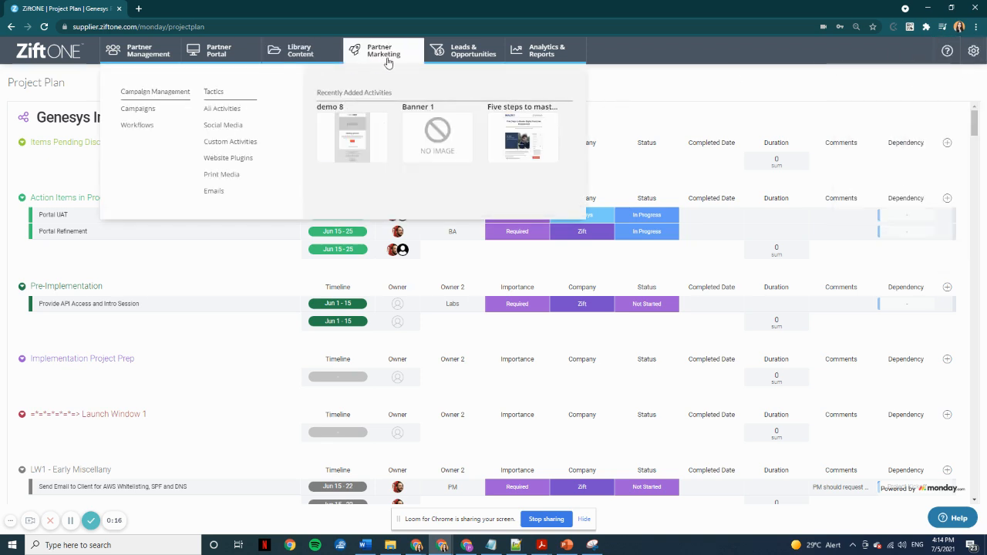
click(221, 179)
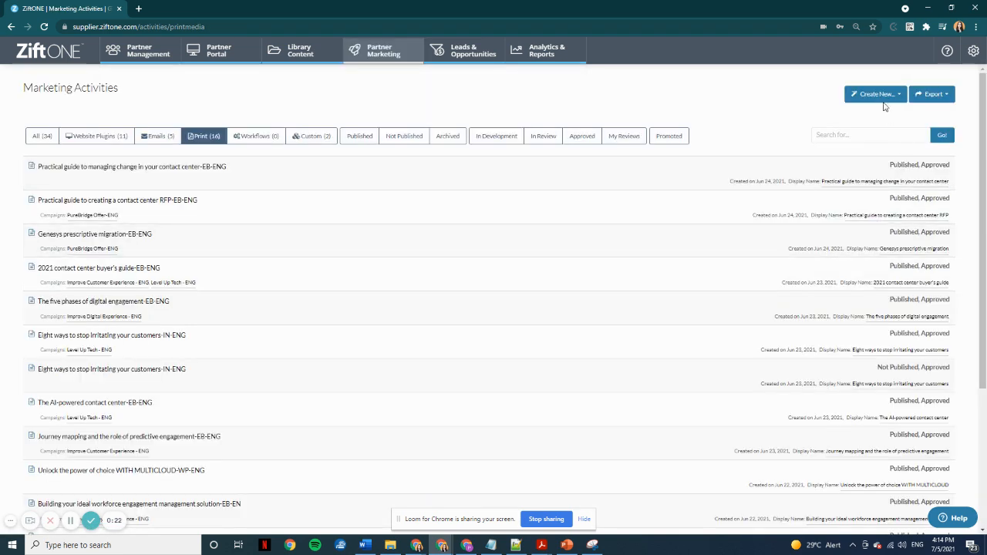
click(880, 96)
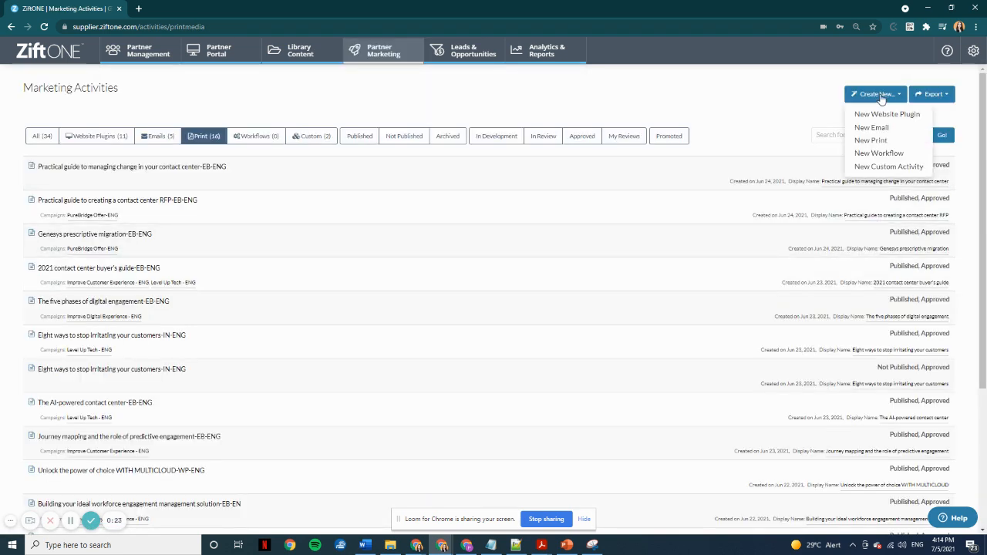
click(874, 141)
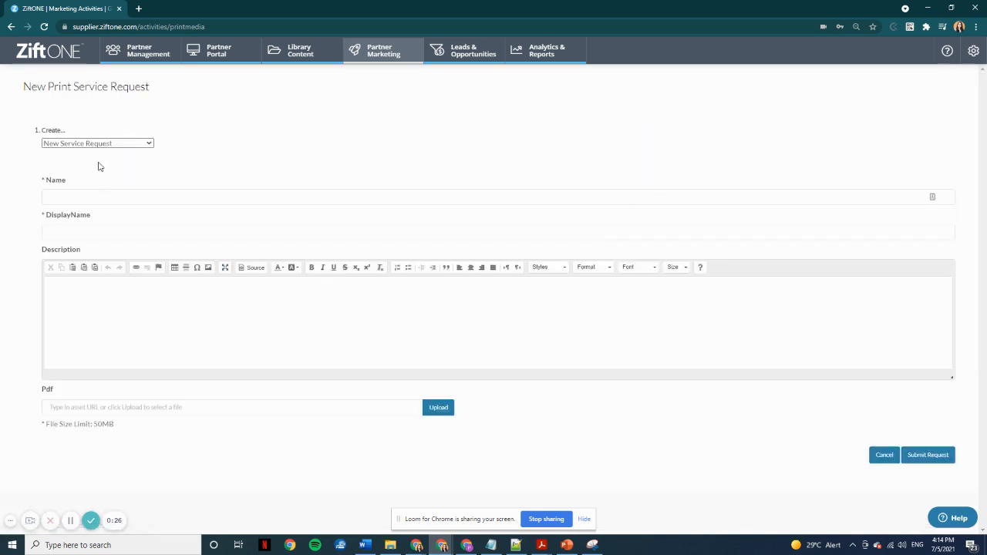
click(117, 145)
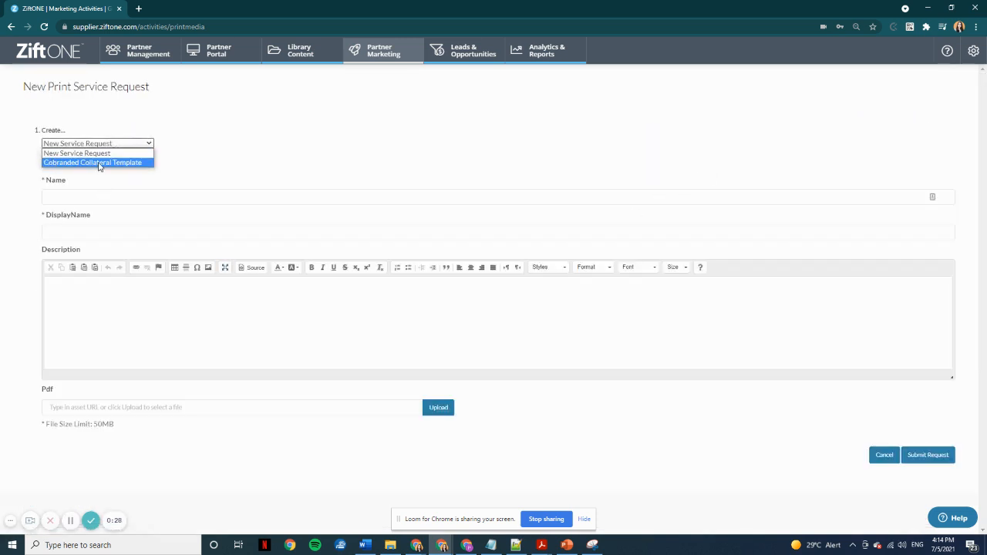
click(128, 164)
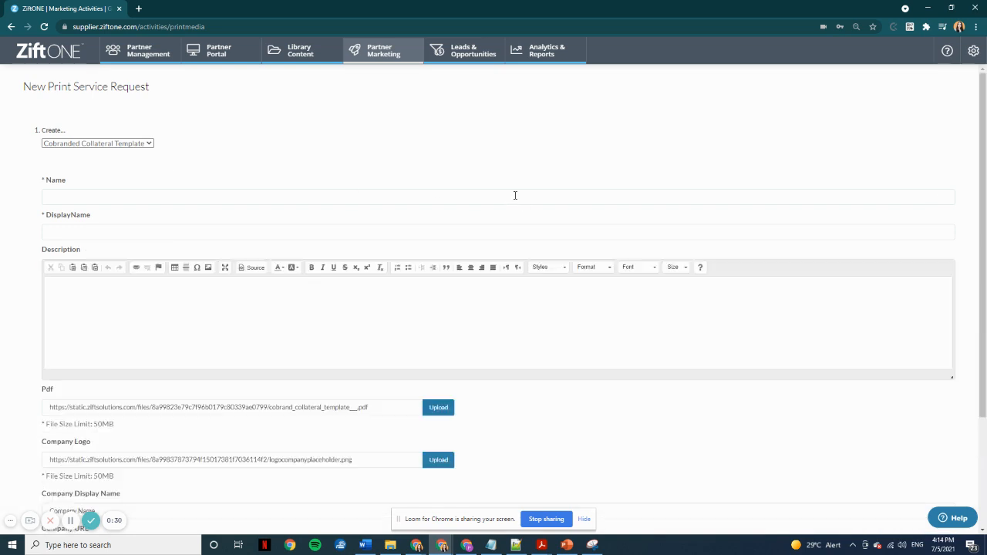
Step: Copy the ebook title from the cover of Demo Print Media.pdf in Acrobat into the print request's name in ZiftONE
click(199, 197)
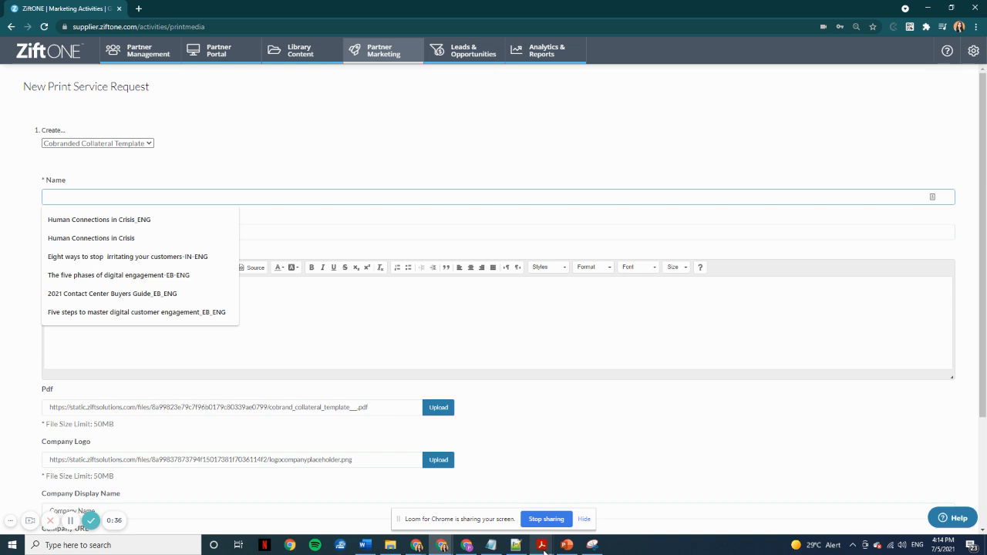
mouse_move(545, 549)
click(543, 504)
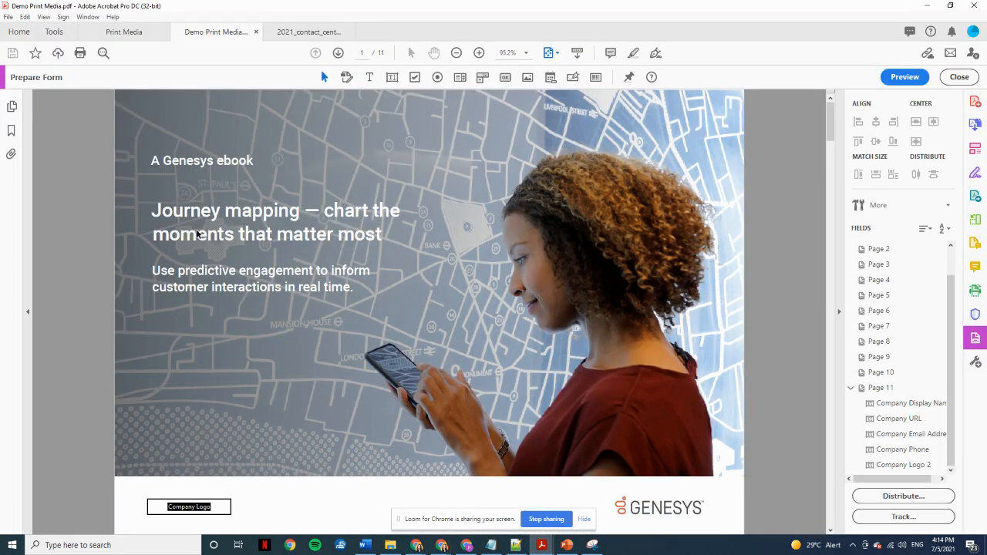
click(157, 214)
drag(162, 213, 379, 233)
key(ctrl+c)
key(alt+Tab)
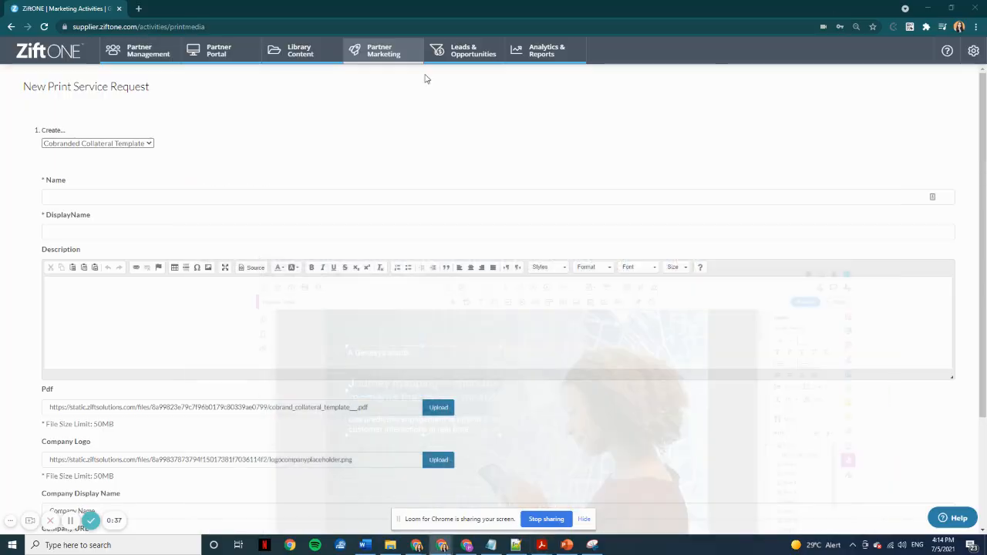
click(197, 197)
key(ctrl+v)
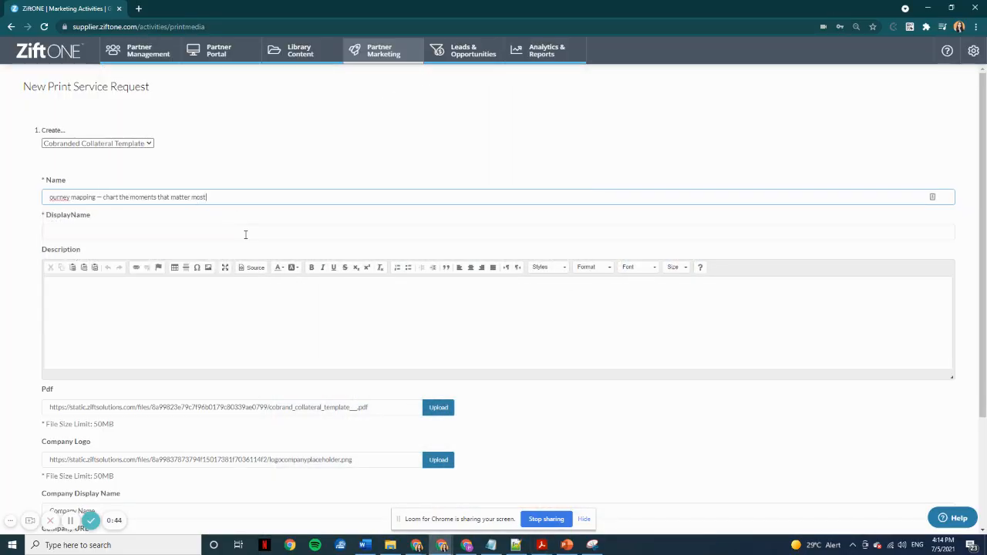
Step: Complete the request name so it reads "Journey mapping – chart the moments that matter most-EB-ENG"
click(47, 196)
text(J)
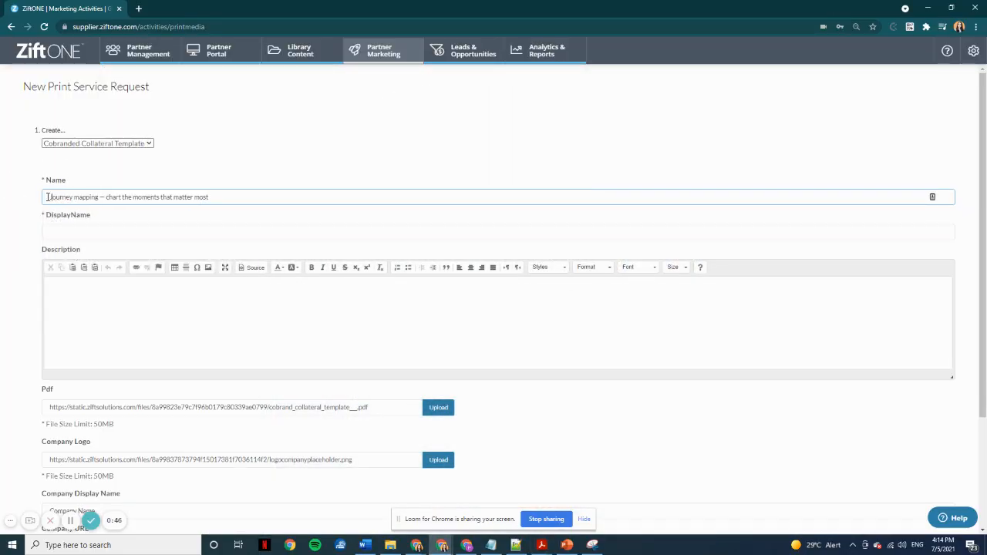
click(256, 196)
text(-EB-ENG)
Step: Copy the name without its -EB-ENG suffix as the display name, "Journey mapping – chart the moments that matter most"
drag(209, 197, 43, 195)
click(113, 232)
key(ctrl+v)
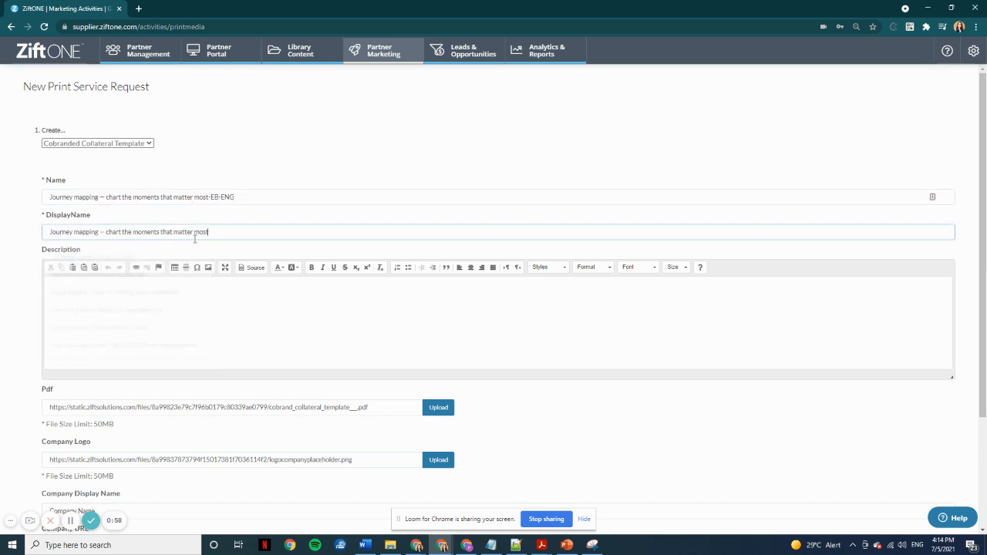
Step: Copy the cover subtitle "Use predictive engagement to inform customer interactions in real time." from the PDF in Acrobat into the ZiftONE request's description
click(161, 307)
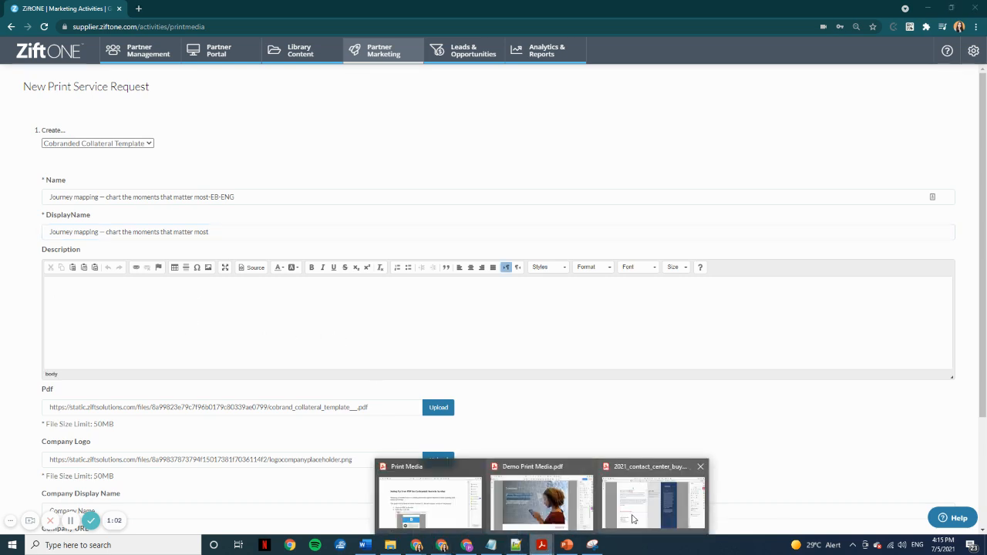
click(541, 515)
click(153, 273)
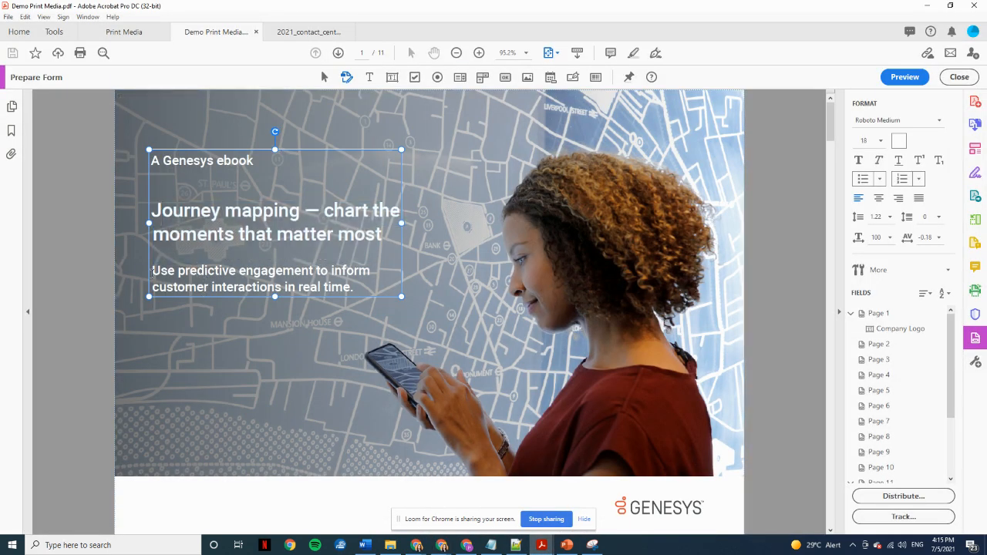
drag(153, 273, 354, 288)
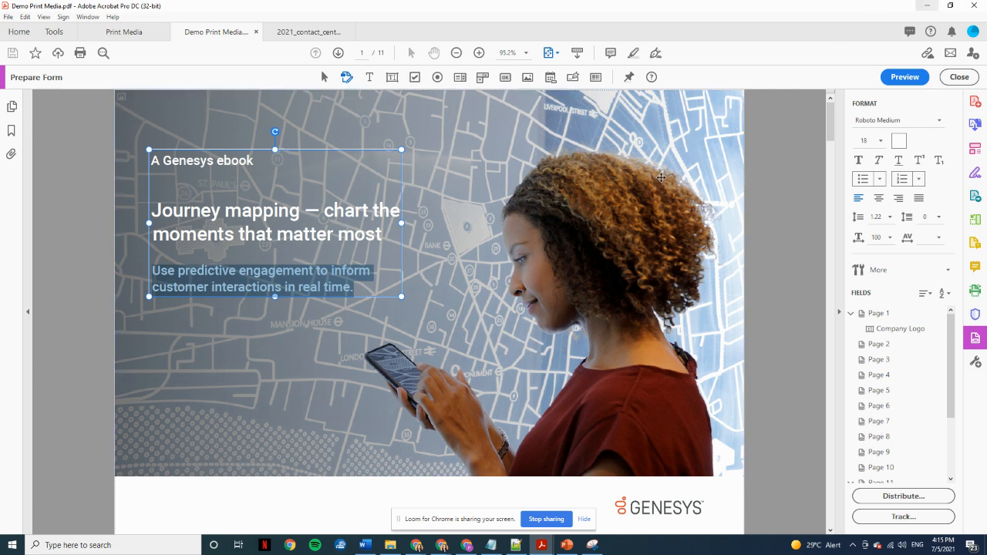
scroll(526, 300, down, 5)
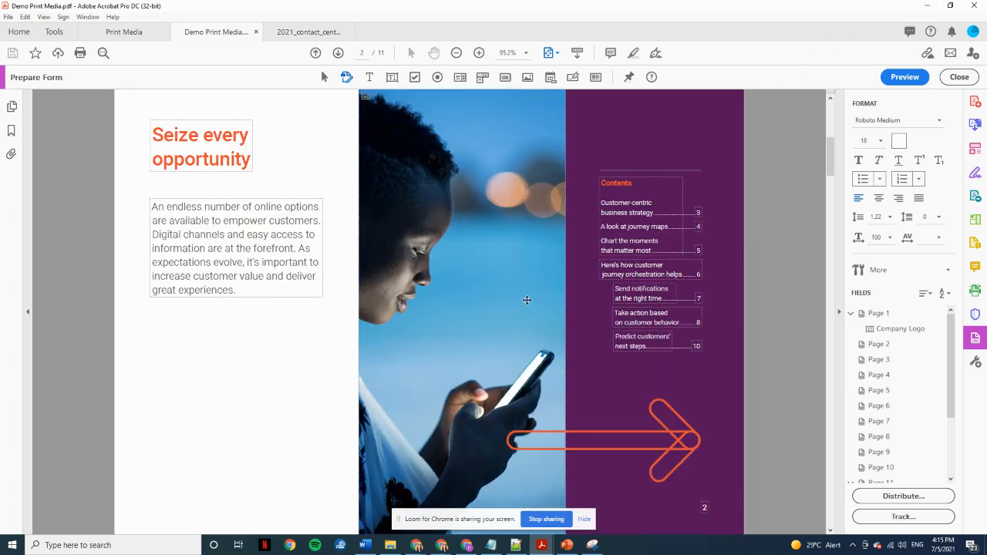
click(925, 5)
click(171, 284)
key(ctrl+v)
Step: Upload the Demo Print Media file as the request's PDF and submit the request
scroll(516, 313, down, 1)
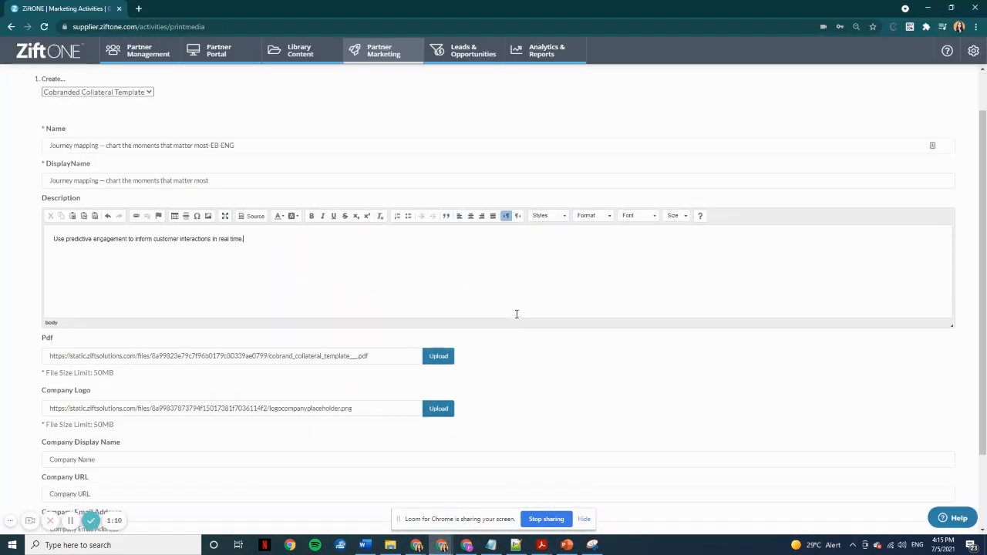
scroll(446, 362, down, 1)
click(438, 262)
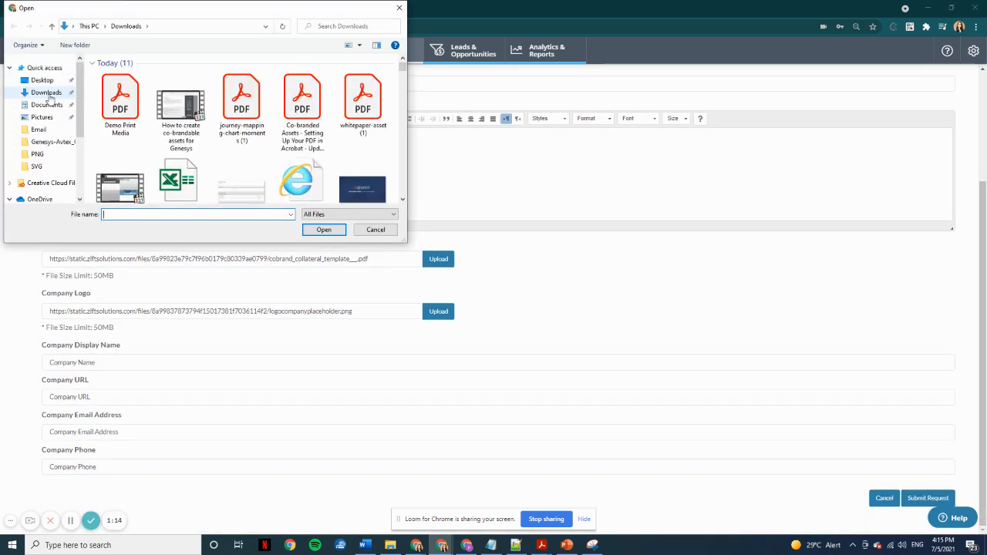
double_click(123, 108)
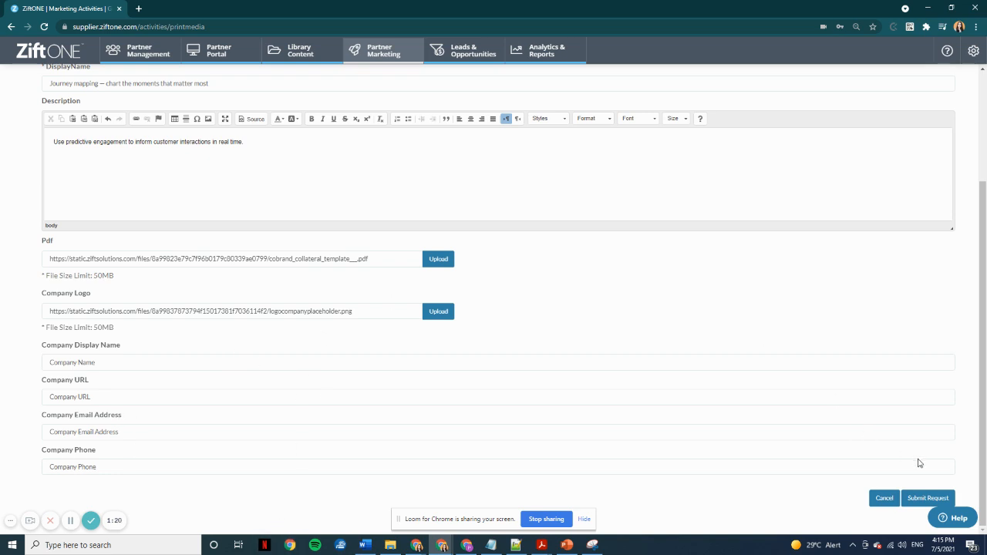
click(915, 500)
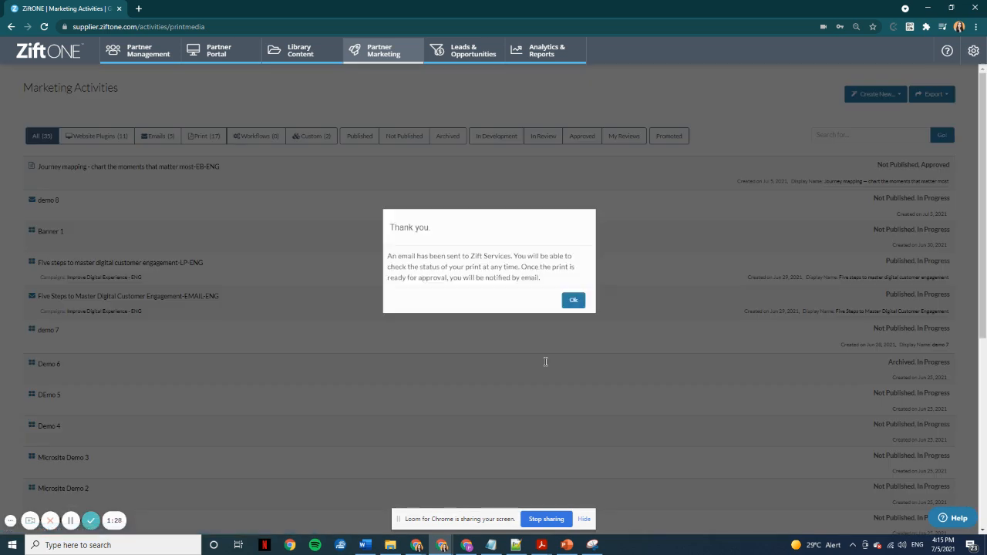
click(573, 301)
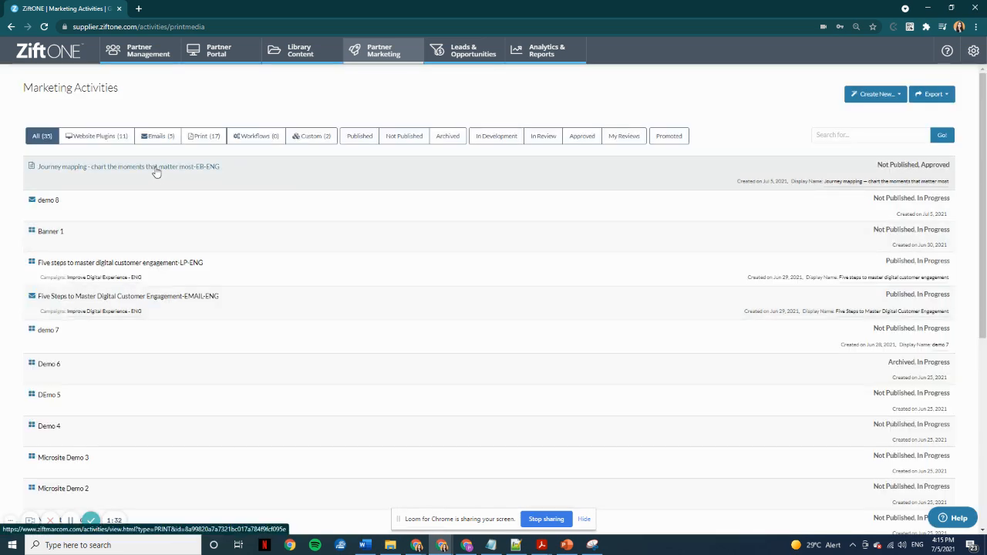
Step: Open the details of the new Journey mapping print activity for editing, down to its fields section
click(155, 168)
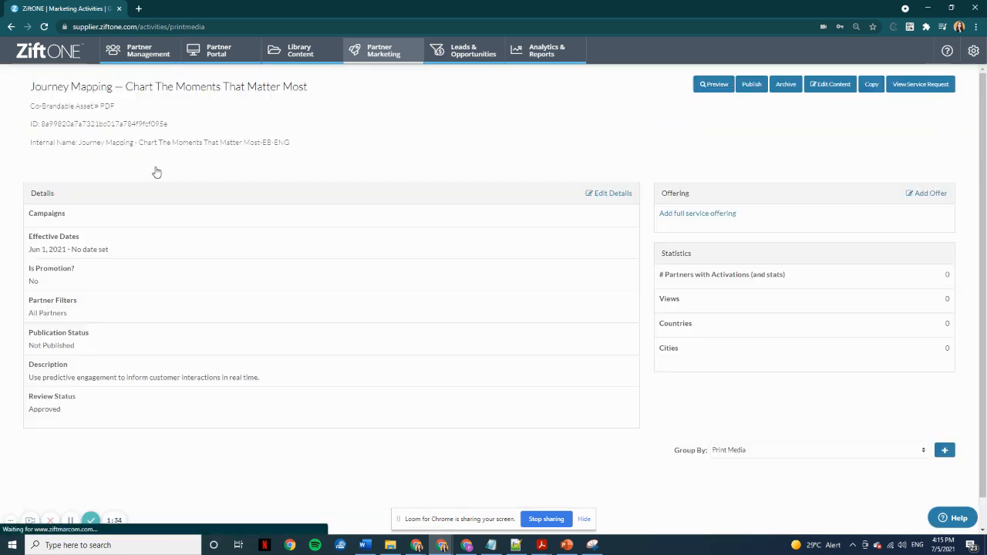
click(612, 193)
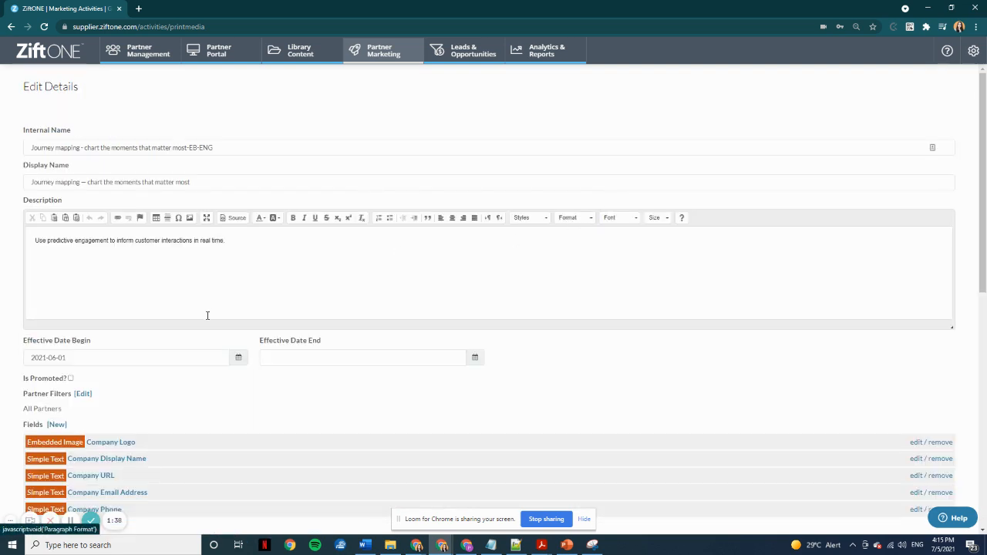
scroll(207, 315, down, 3)
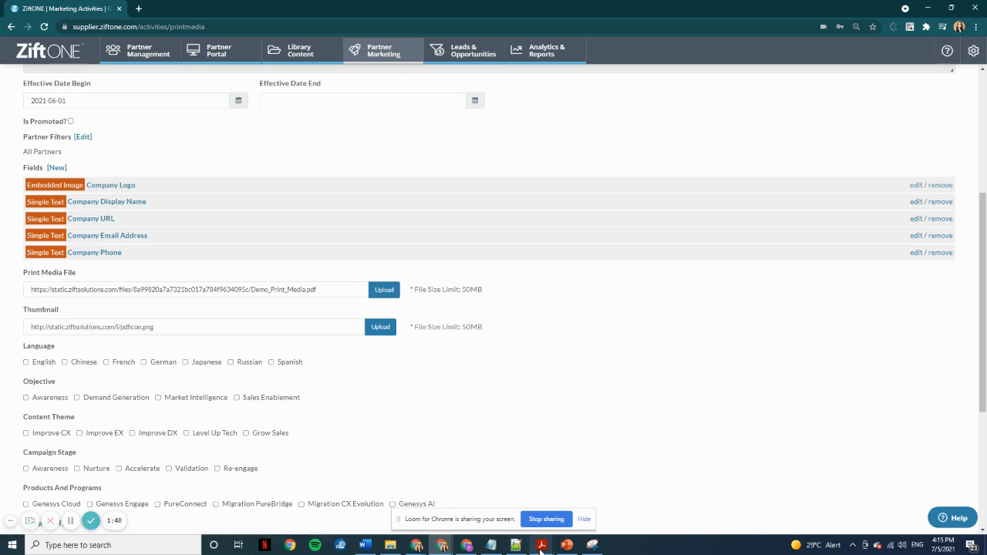
Step: Switch to Acrobat and examine the form fields on the last page of Demo Print Media.pdf with Prepare Form
mouse_move(541, 548)
click(654, 495)
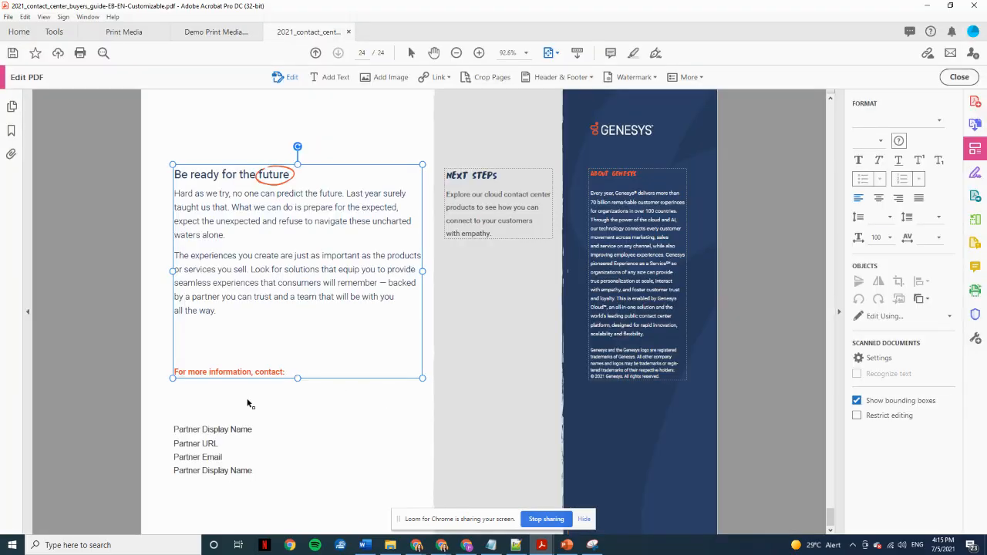
click(216, 32)
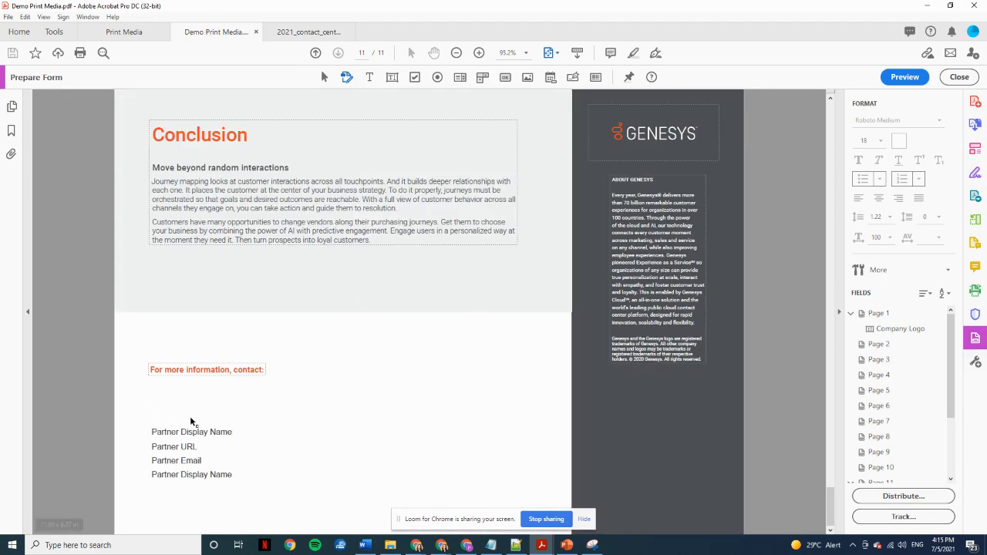
click(953, 80)
click(925, 82)
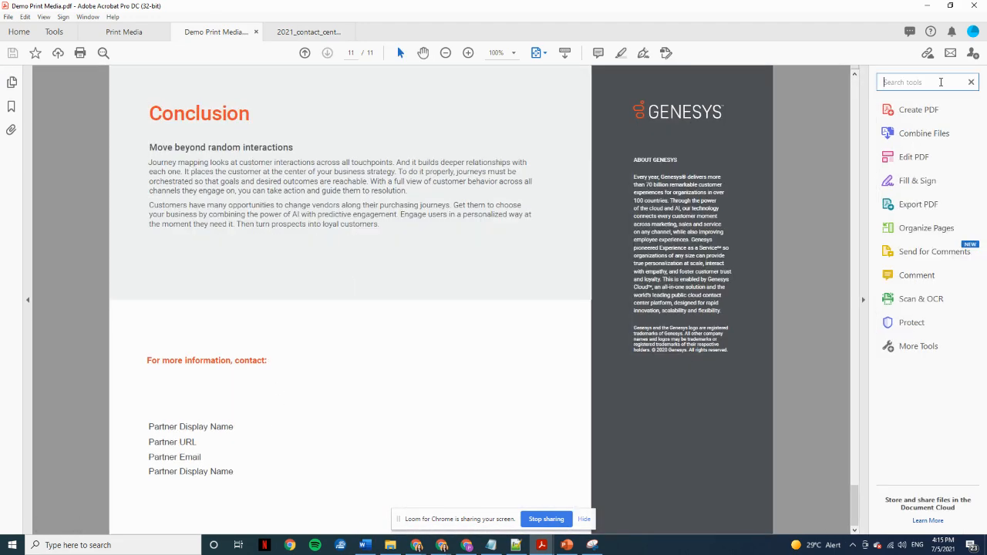
text(form)
click(925, 106)
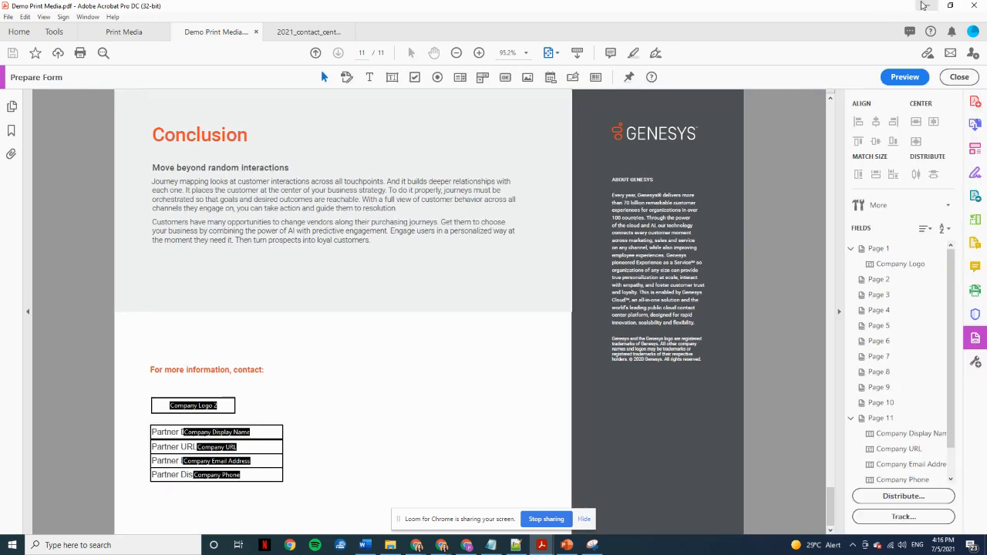
Step: Switch back to ZiftONE and add a field named Company Logo 2 with the Embedded Image control to the activity
key(alt+Tab)
scroll(339, 308, down, 2)
scroll(368, 368, up, 2)
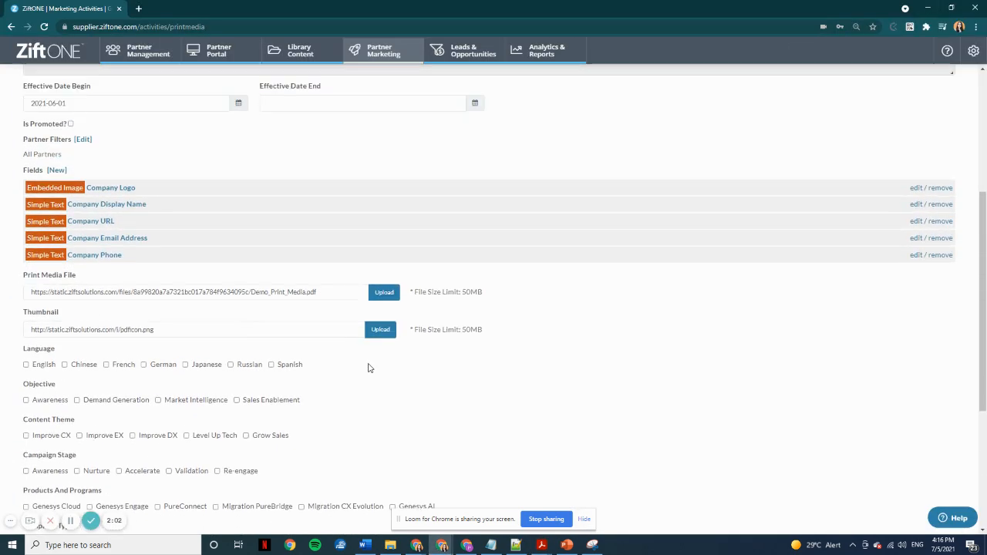
click(56, 219)
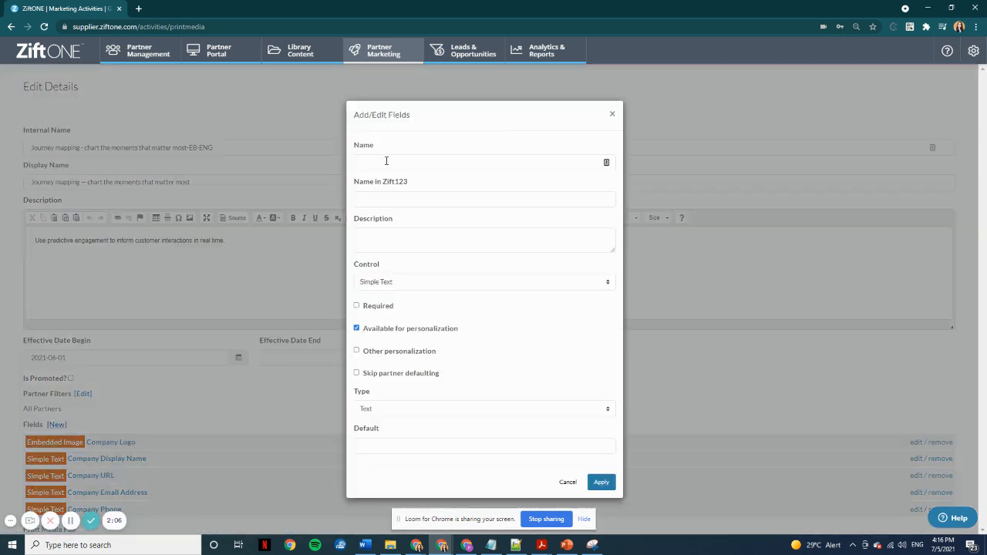
click(386, 161)
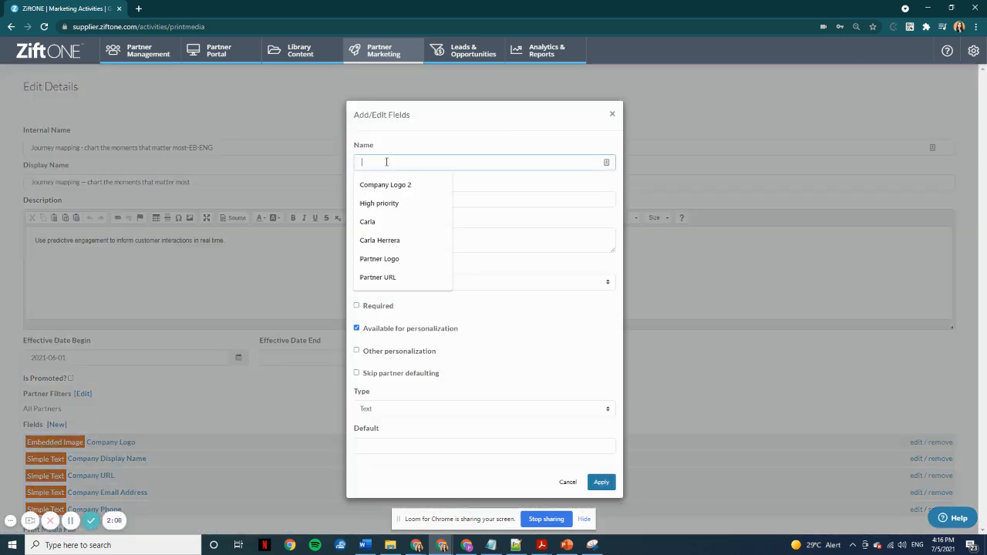
click(386, 185)
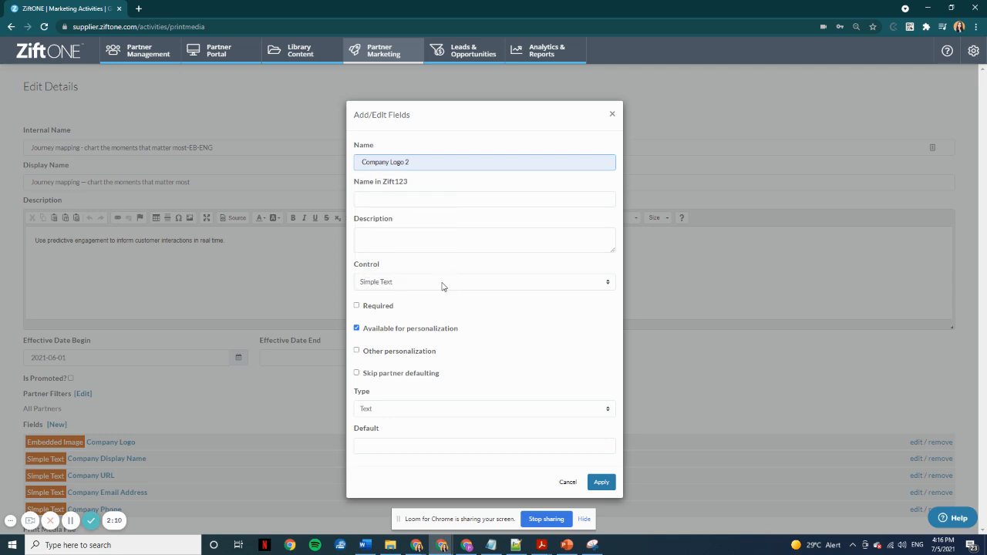
click(416, 284)
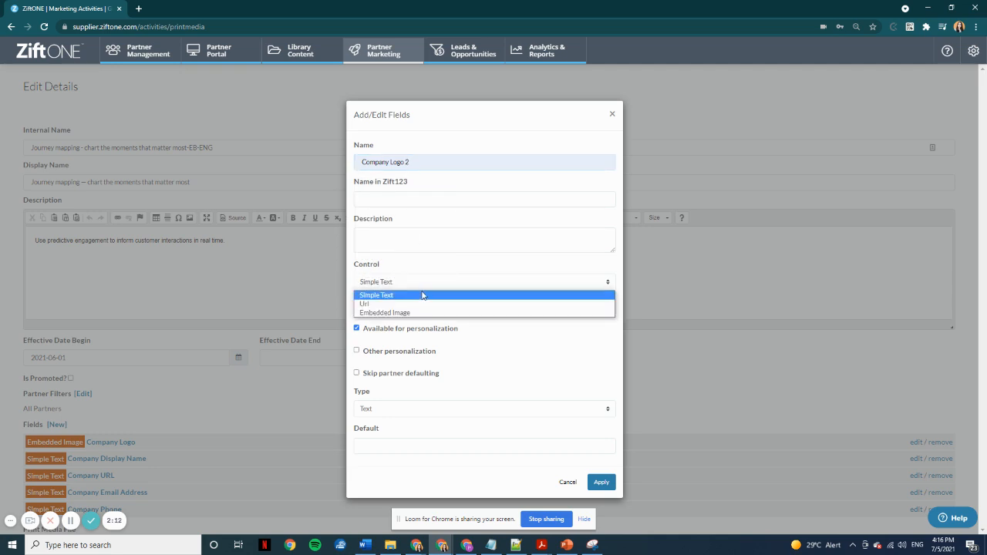
click(385, 313)
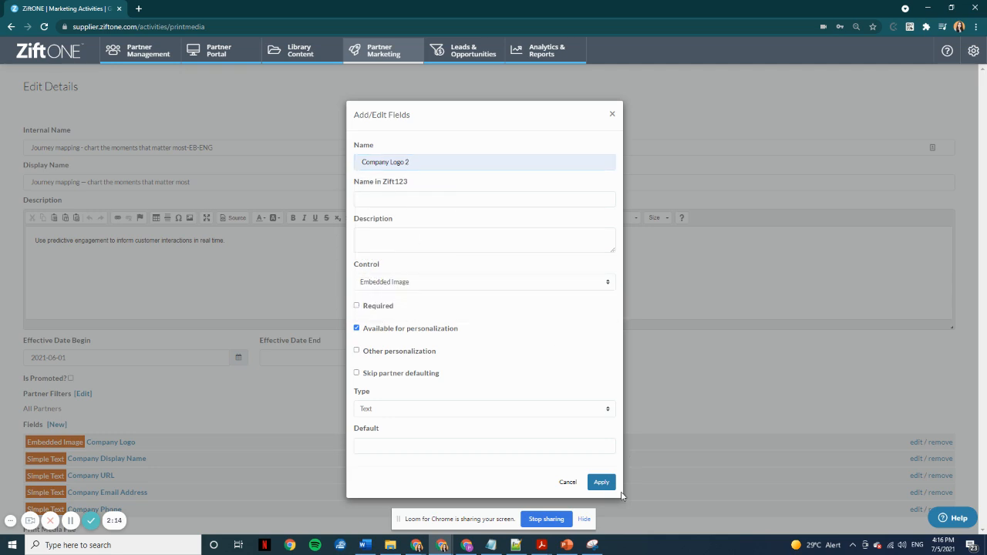
click(601, 481)
scroll(449, 378, down, 3)
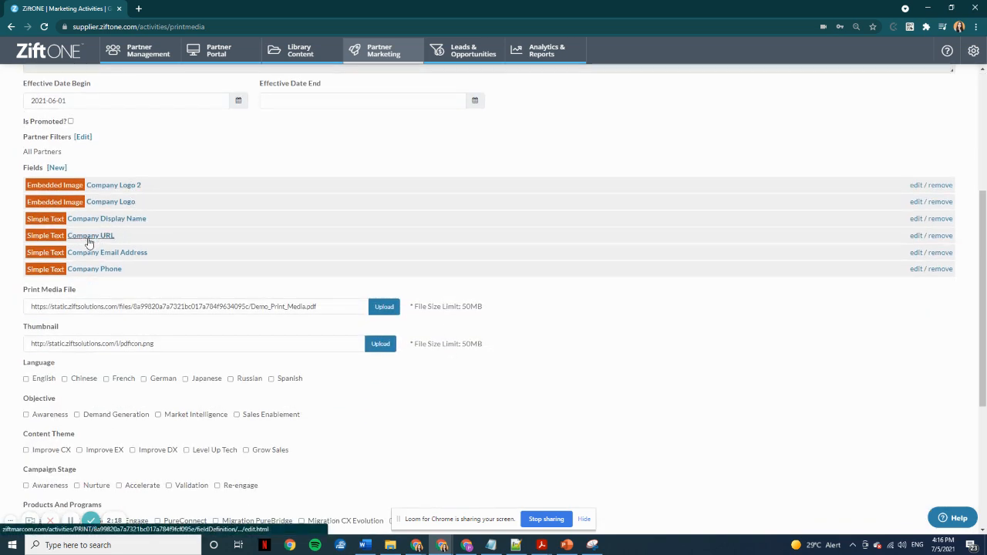
Step: Open the genesys.ziftone.com partner portal from the Asana quick links, sign in with the prefilled credentials and dismiss the welcome announcement
scroll(586, 410, down, 2)
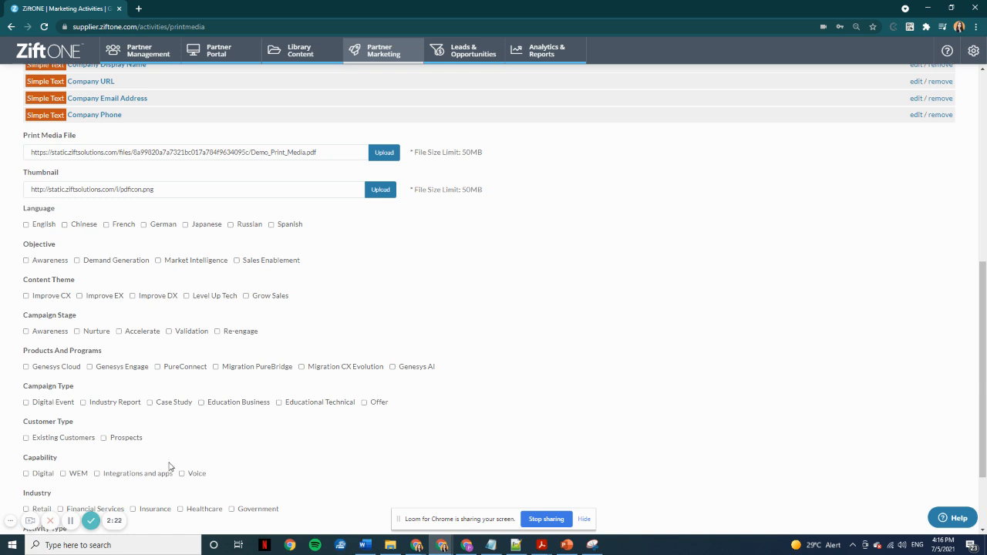
click(928, 7)
click(485, 7)
click(621, 7)
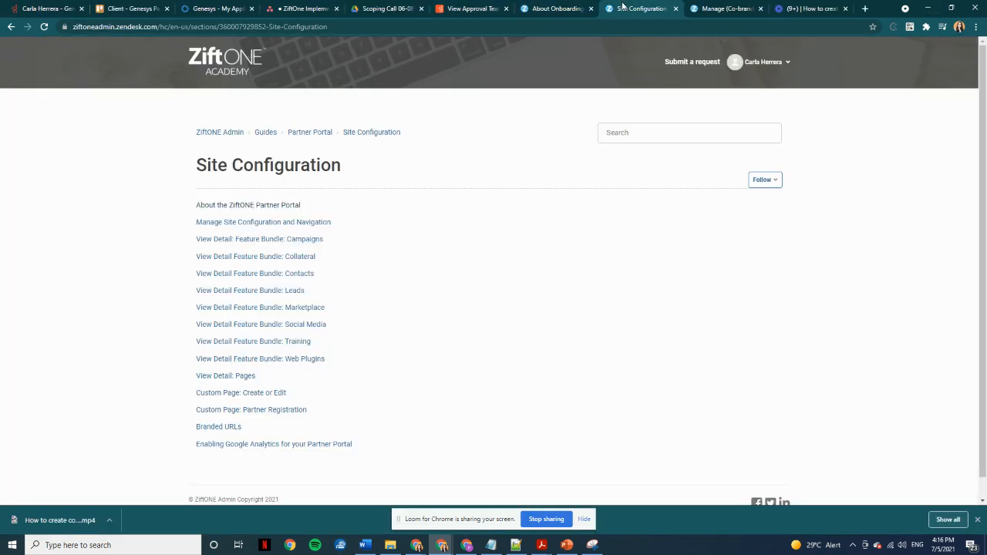
click(302, 9)
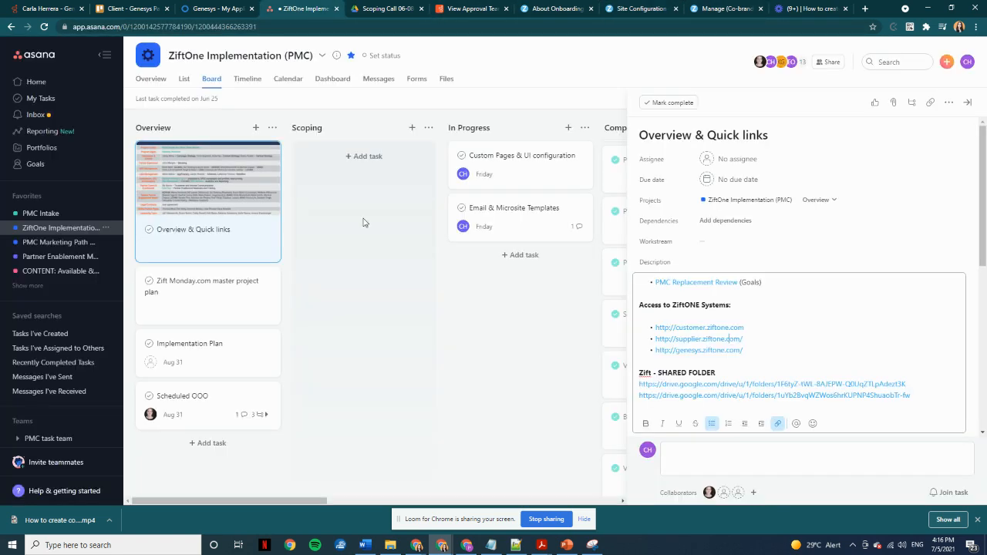
click(692, 351)
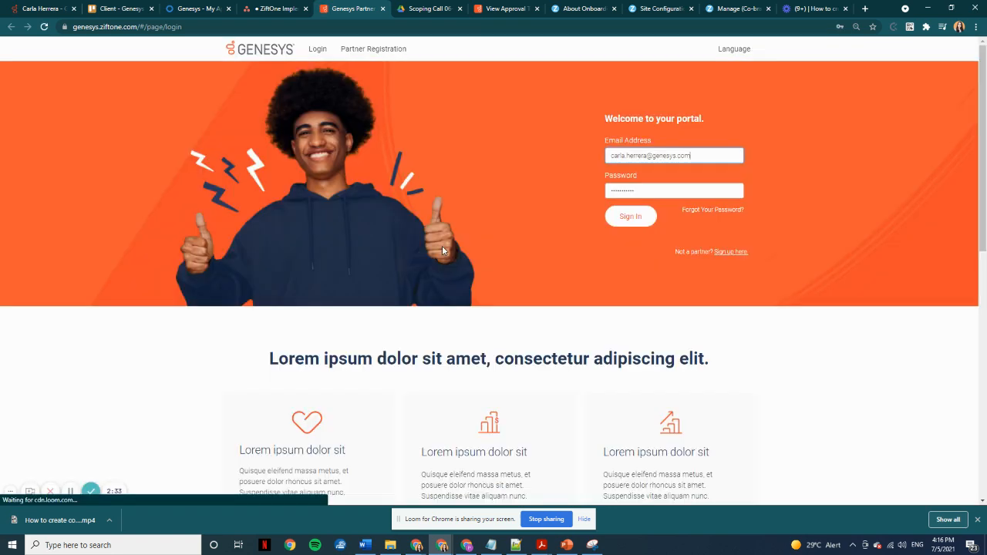
click(626, 221)
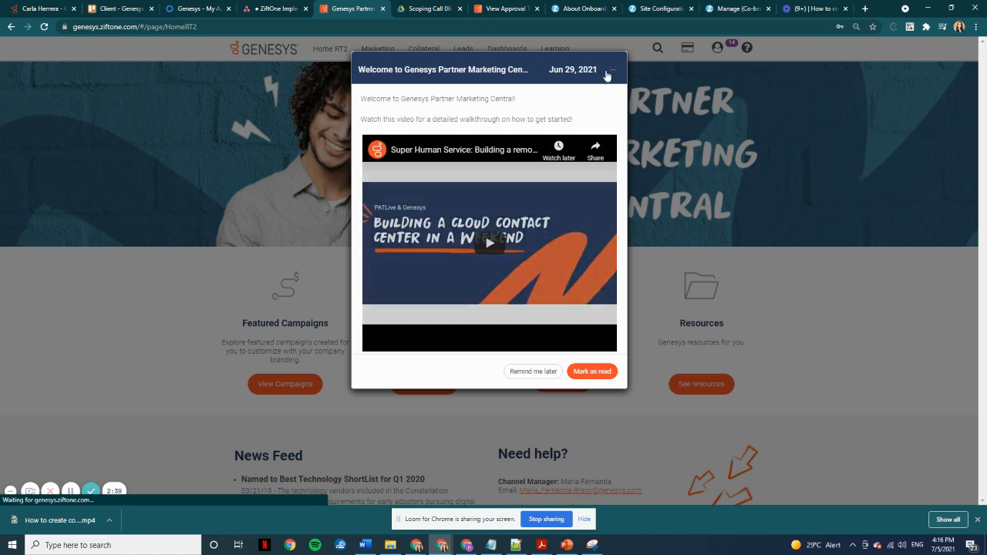
click(610, 75)
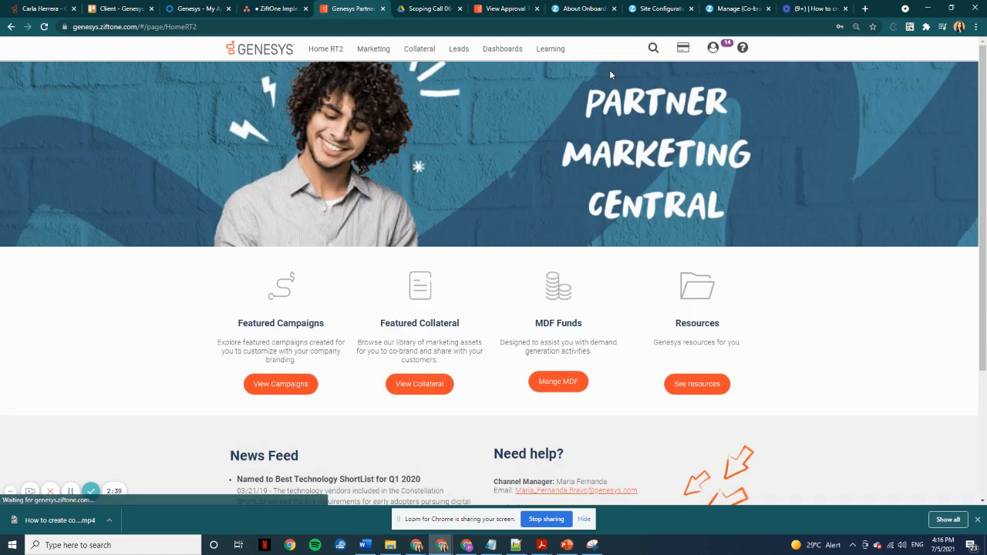
Step: Open the portal's collateral library and filter it by content theme Improve CX and campaign stage Nurture
click(417, 50)
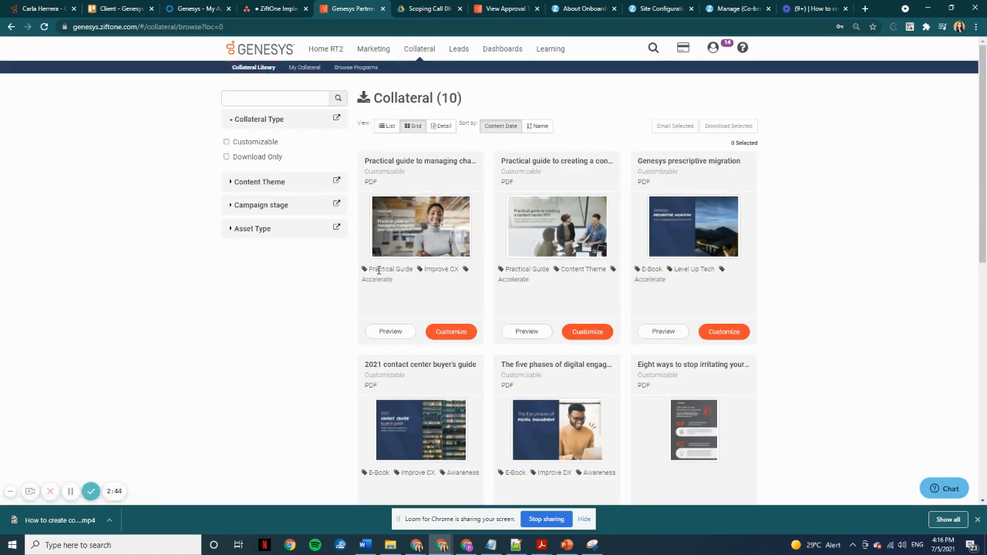
drag(378, 270, 414, 270)
click(430, 277)
click(260, 185)
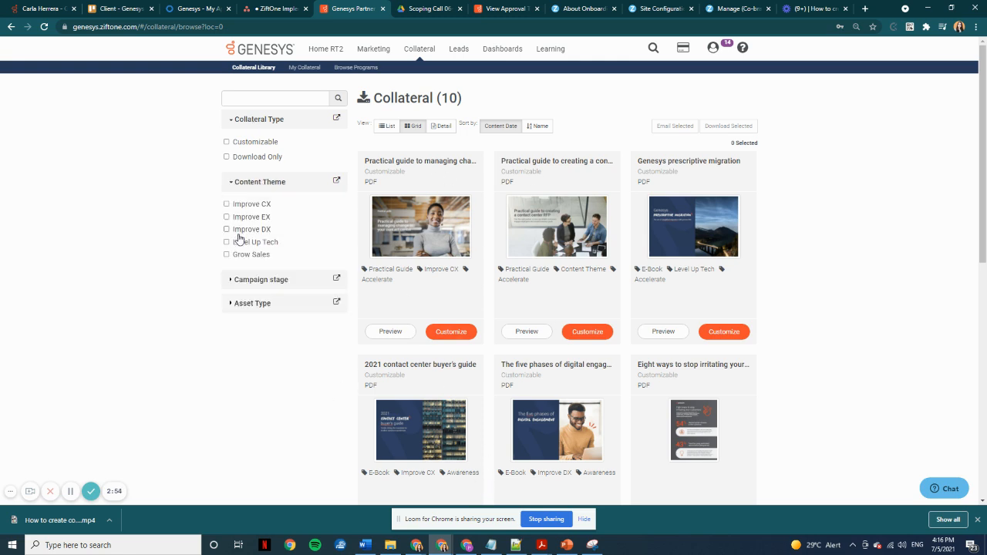
click(241, 206)
click(254, 281)
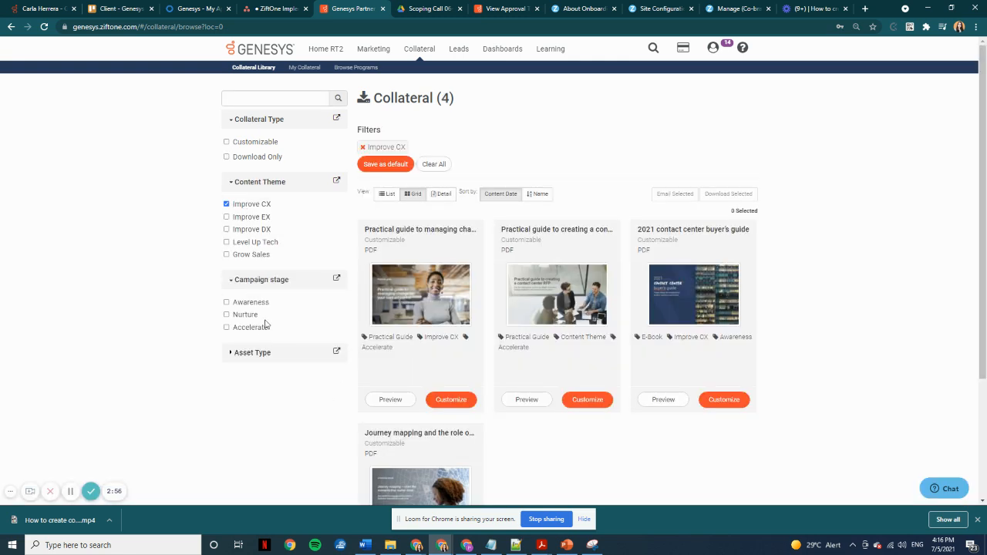
click(249, 314)
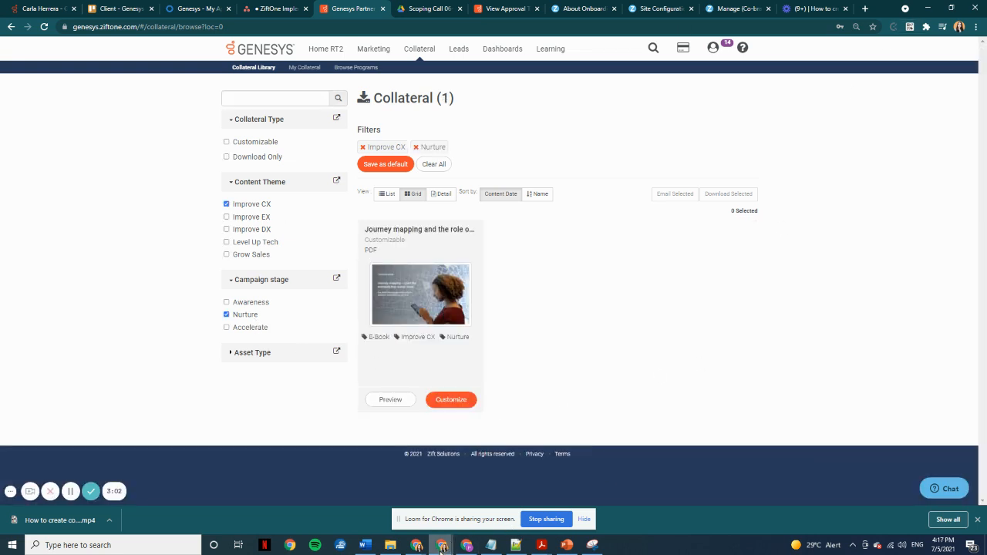
Step: Switch back to the ZiftONE activity details and tag the asset with Improve EX, Awareness, Genesys Cloud and asset type E-Book
mouse_move(441, 549)
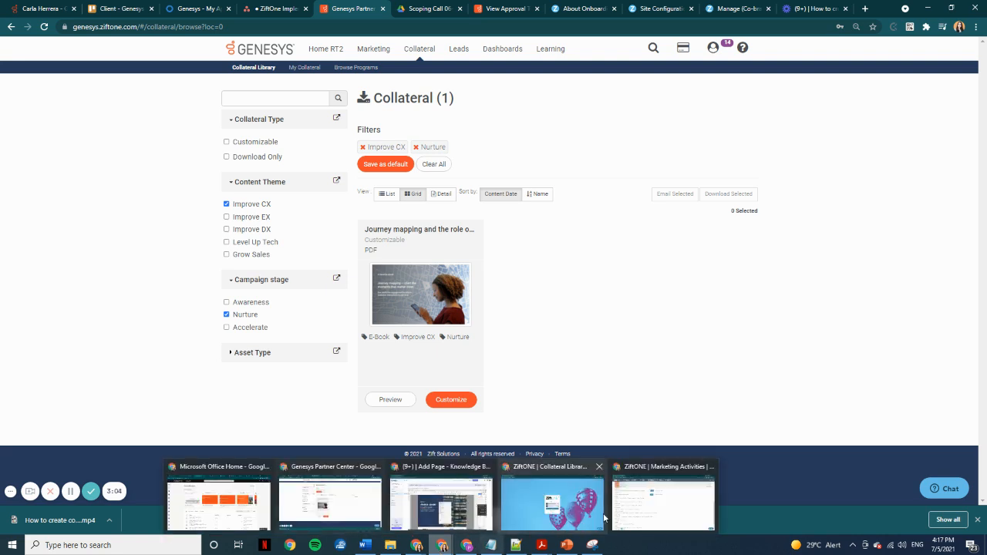
click(679, 518)
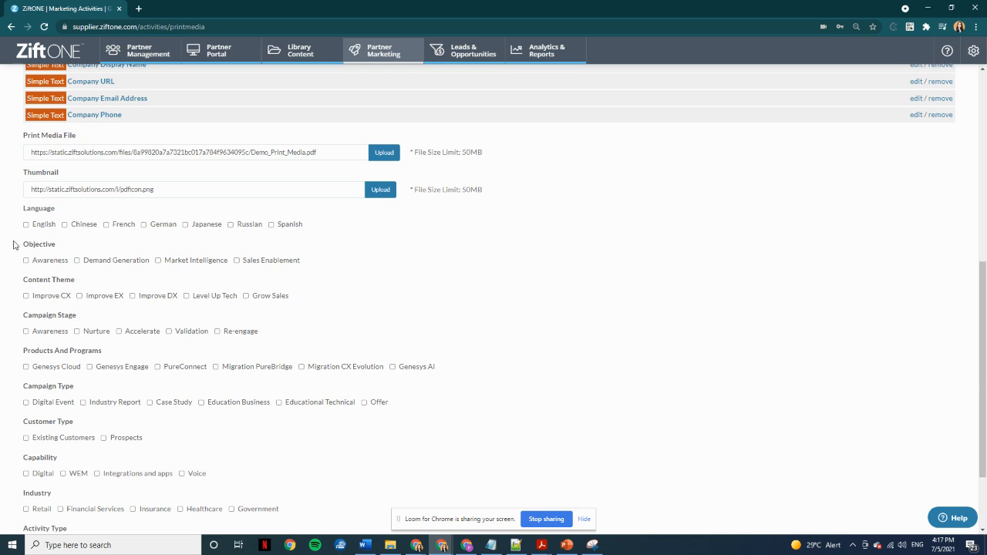
scroll(16, 243, down, 1)
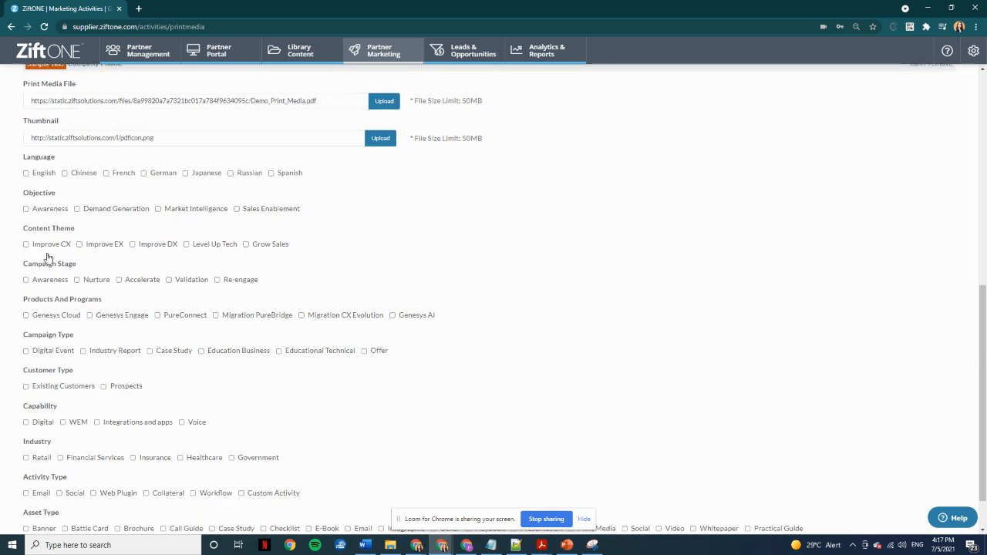
click(112, 247)
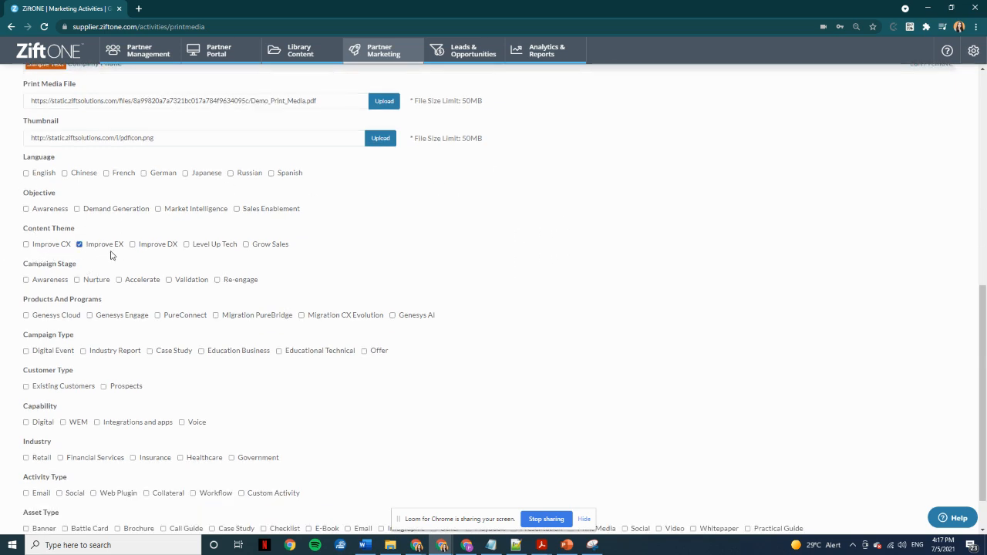
click(52, 282)
scroll(145, 320, down, 1)
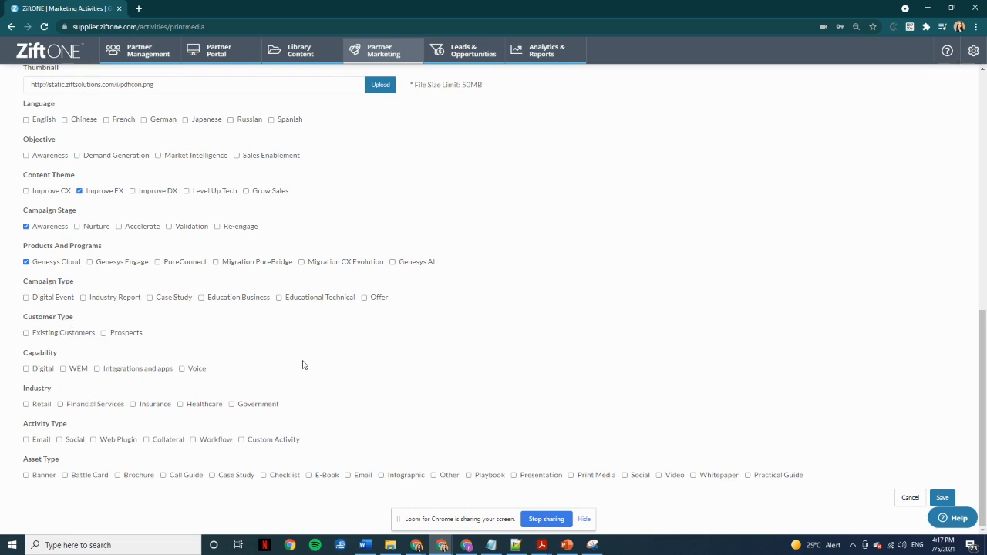
click(325, 475)
Step: Review the activity's promotion setting, then check the promoted activities page under Marketing in the partner portal
scroll(378, 370, up, 1)
scroll(368, 387, up, 7)
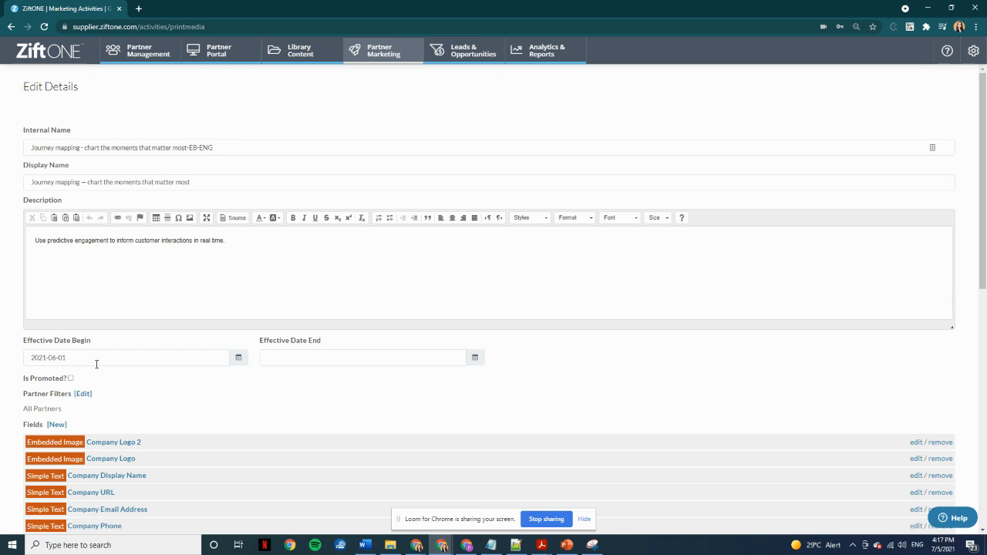
click(926, 6)
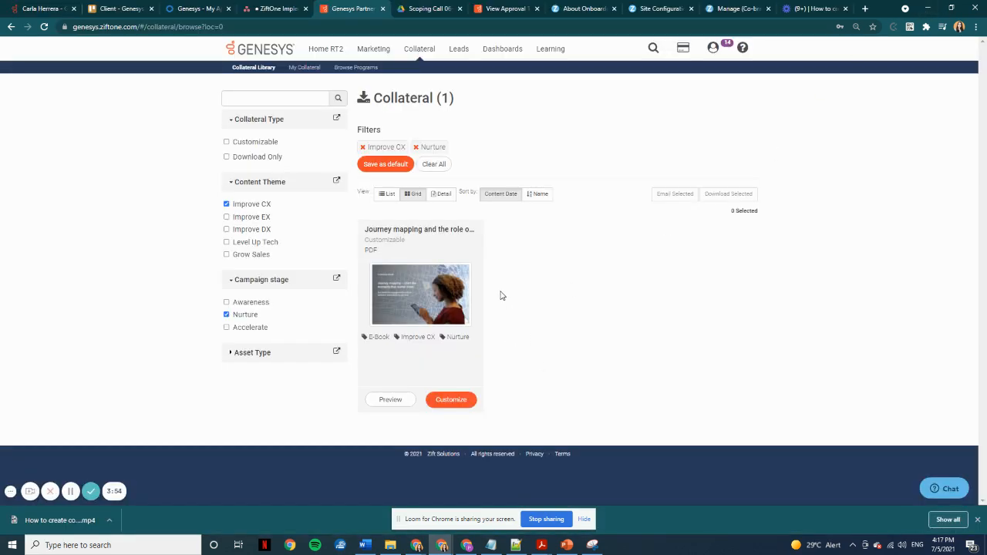
click(373, 48)
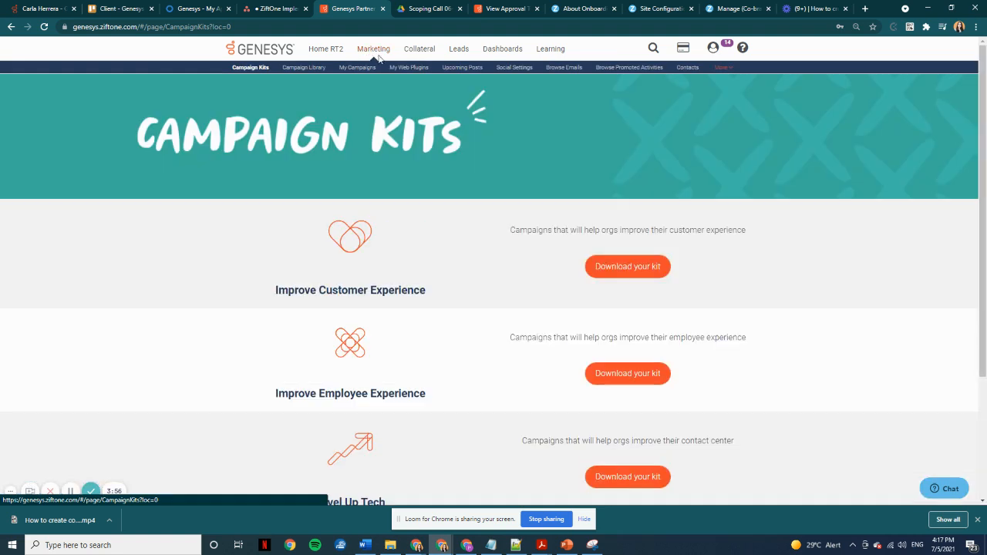
click(631, 68)
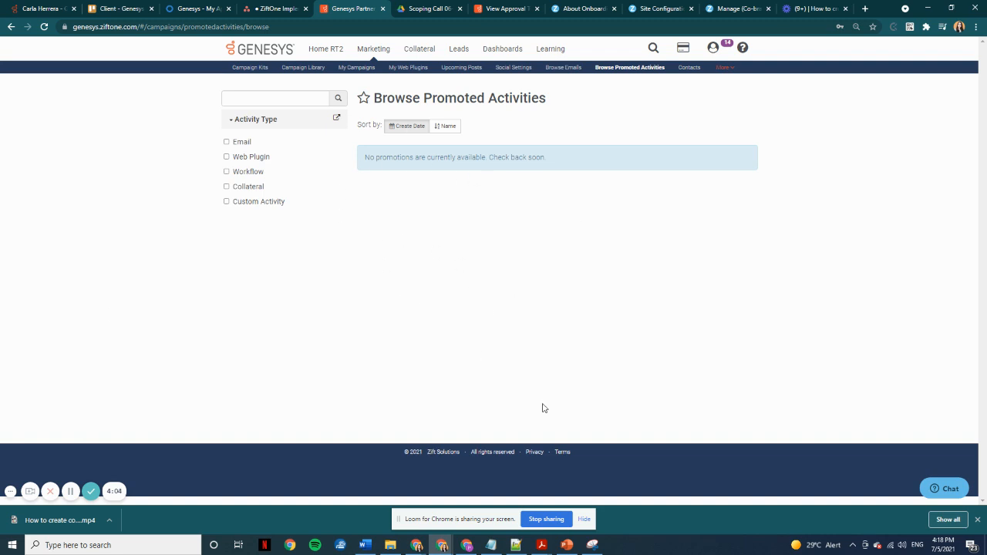
Step: Return to the Journey mapping activity in ZiftONE and save its edited details
mouse_move(438, 549)
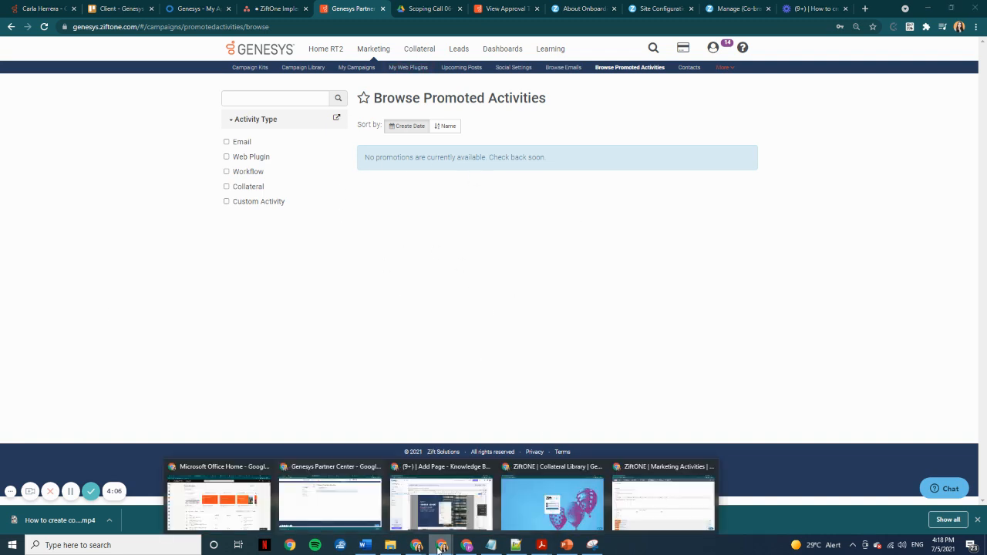
click(669, 505)
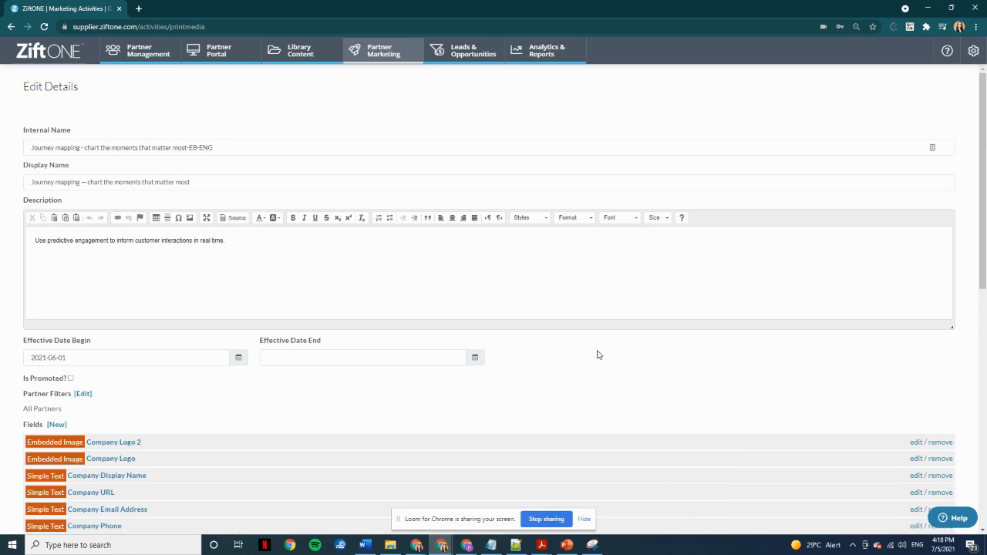
scroll(771, 392, down, 15)
click(940, 497)
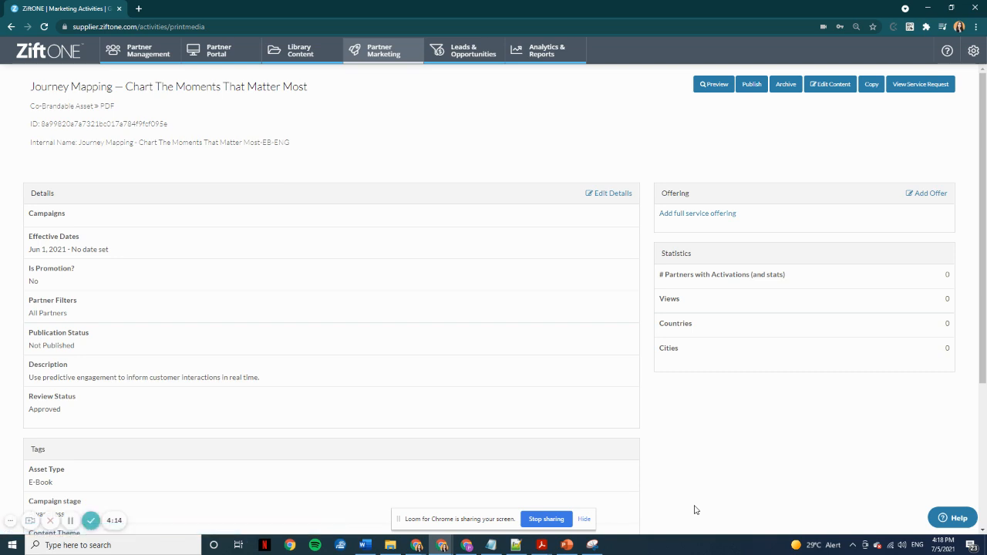
Step: Review the tags on the Journey mapping activity's summary page and publish the activity
scroll(681, 479, down, 3)
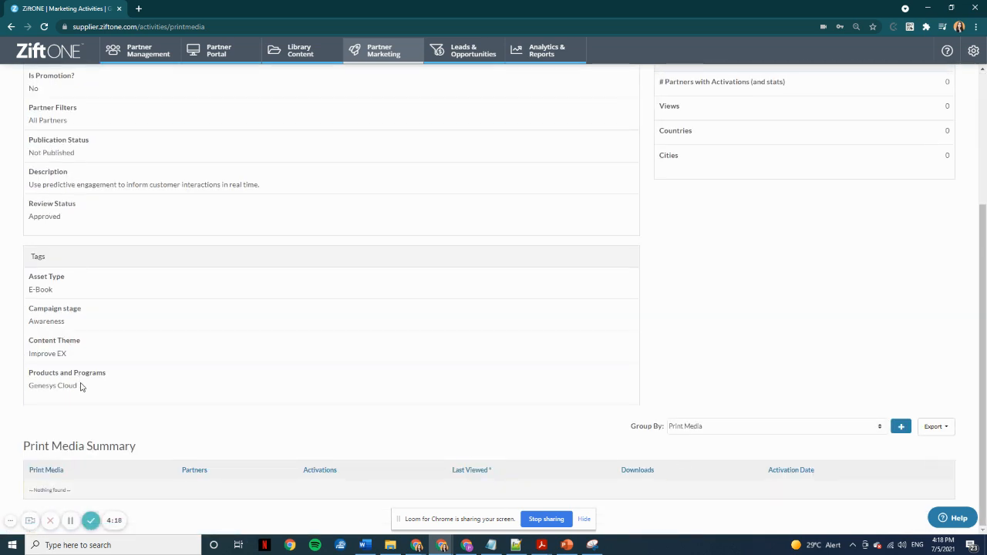
scroll(681, 426, up, 3)
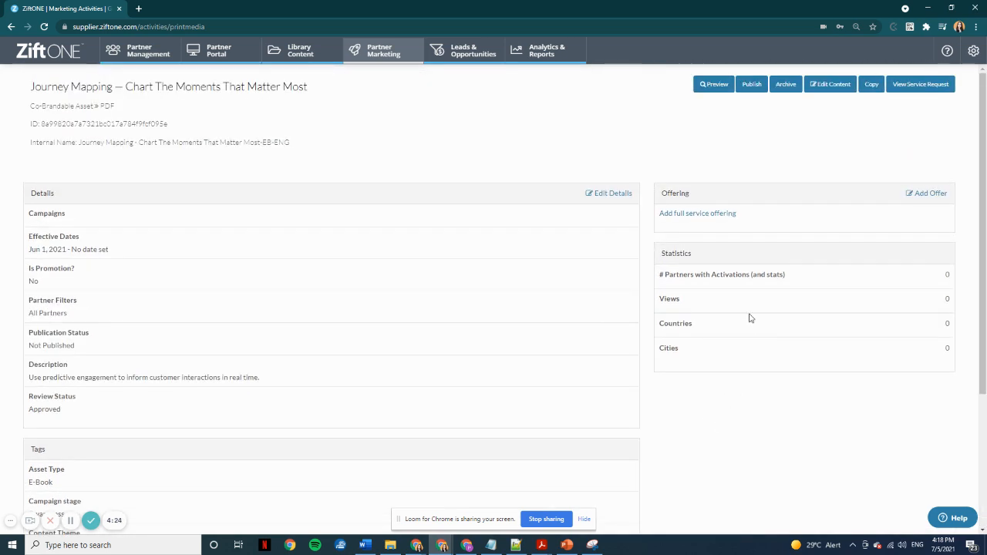
click(753, 86)
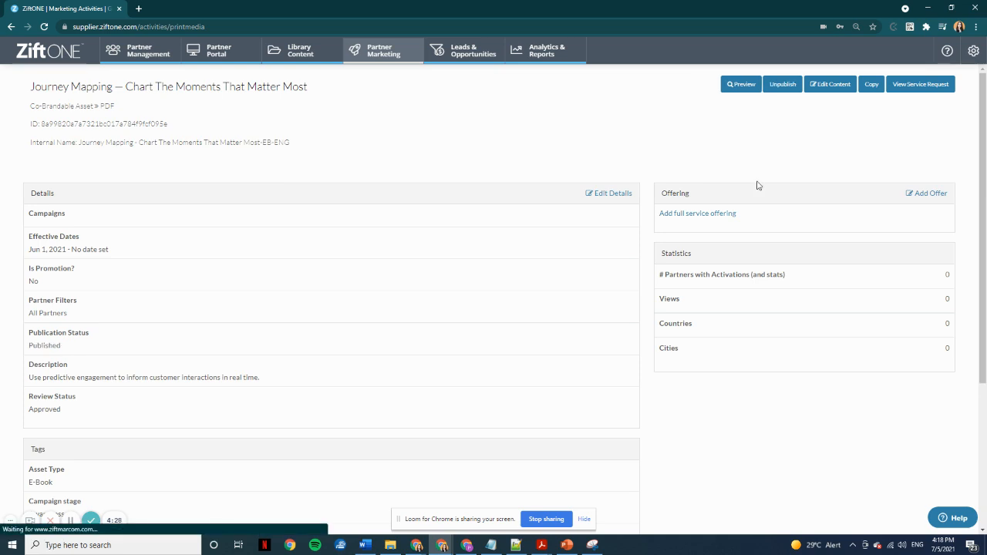
Step: Switch to the partner portal and reload the collateral library to check for the published Journey mapping asset
click(927, 8)
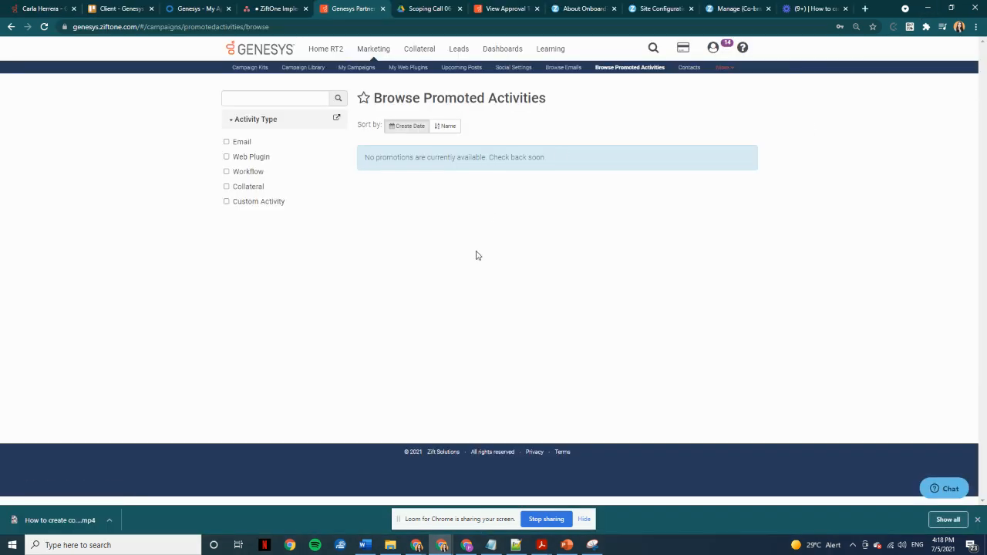
click(424, 50)
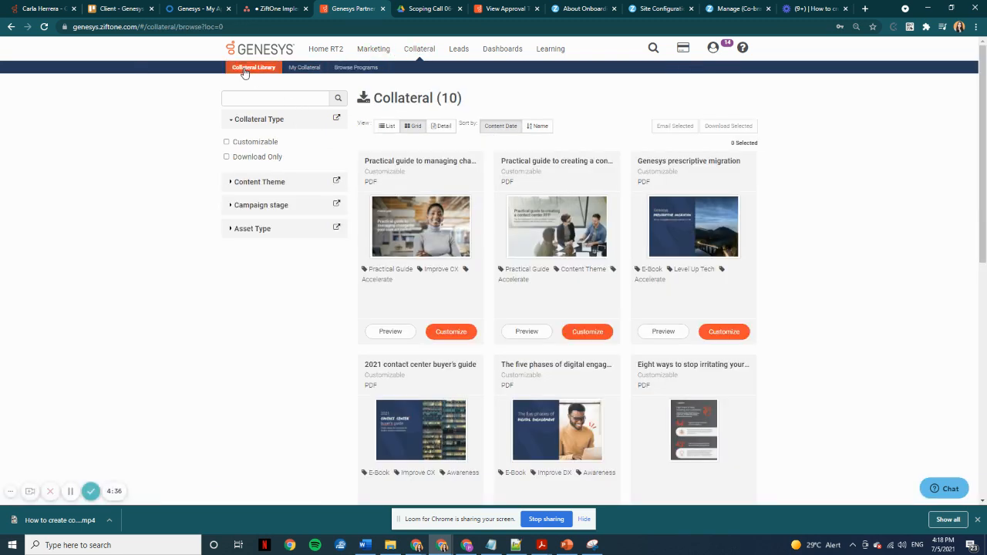
click(244, 71)
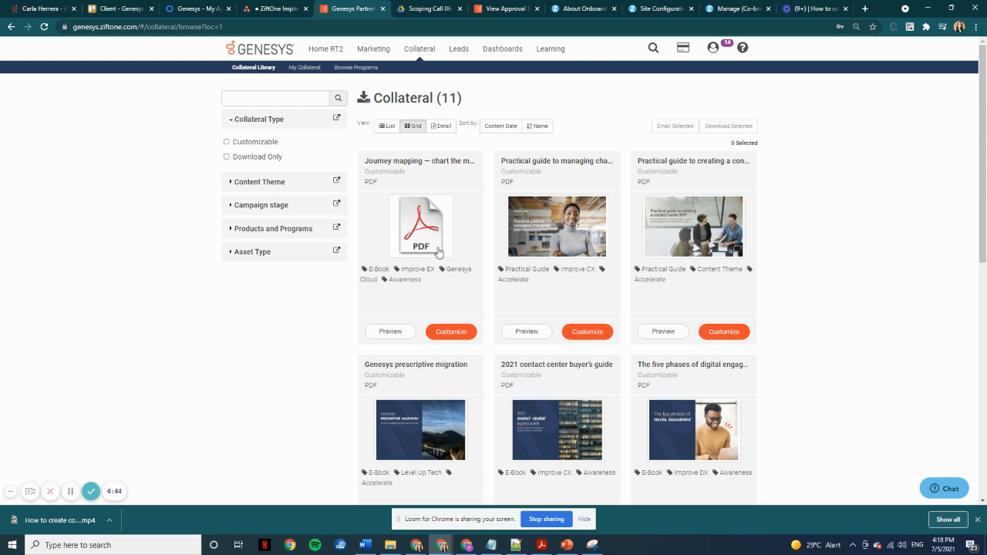
Step: Switch back to ZiftONE and reopen the Journey mapping activity's details for editing at the thumbnail setting
mouse_move(436, 548)
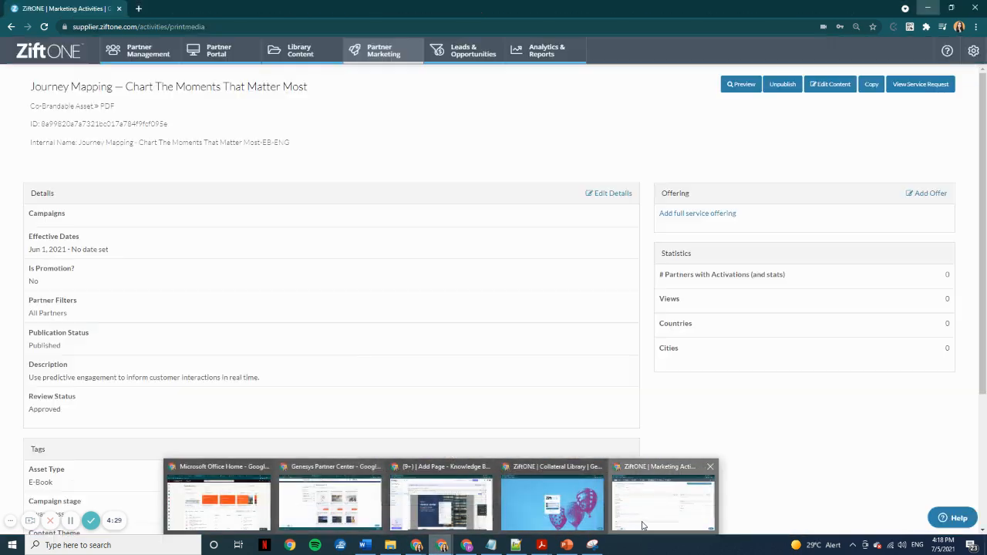
click(683, 501)
click(604, 198)
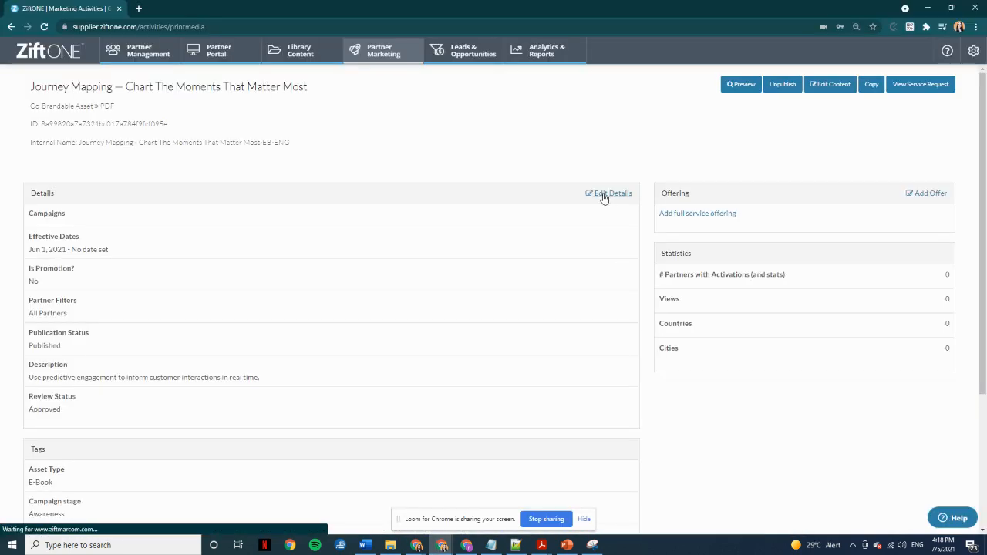
scroll(544, 223, down, 4)
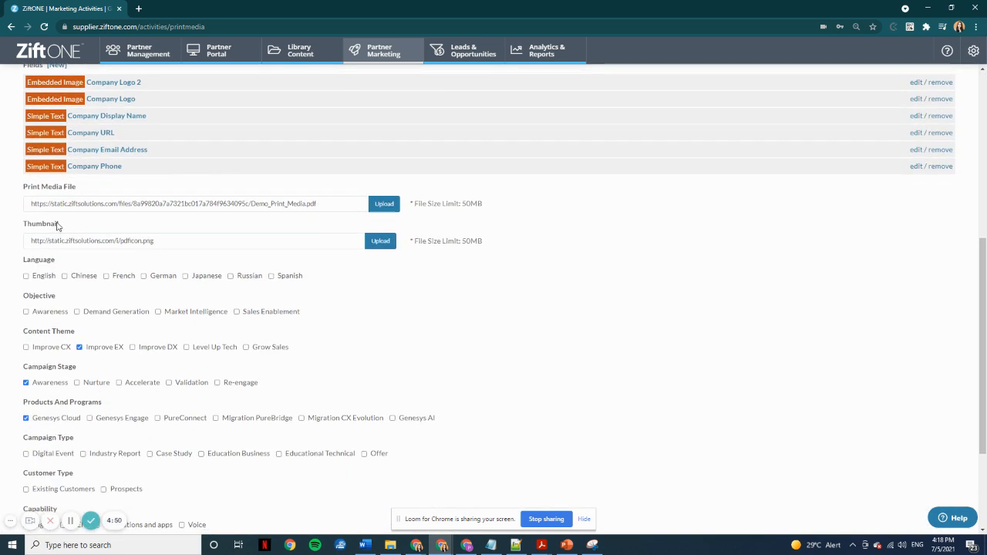
drag(22, 223, 66, 222)
Step: Switch to the Demo Print Media PDF in Acrobat, exit form preparation and snip the cover page's image area with the Snipping Tool
click(542, 498)
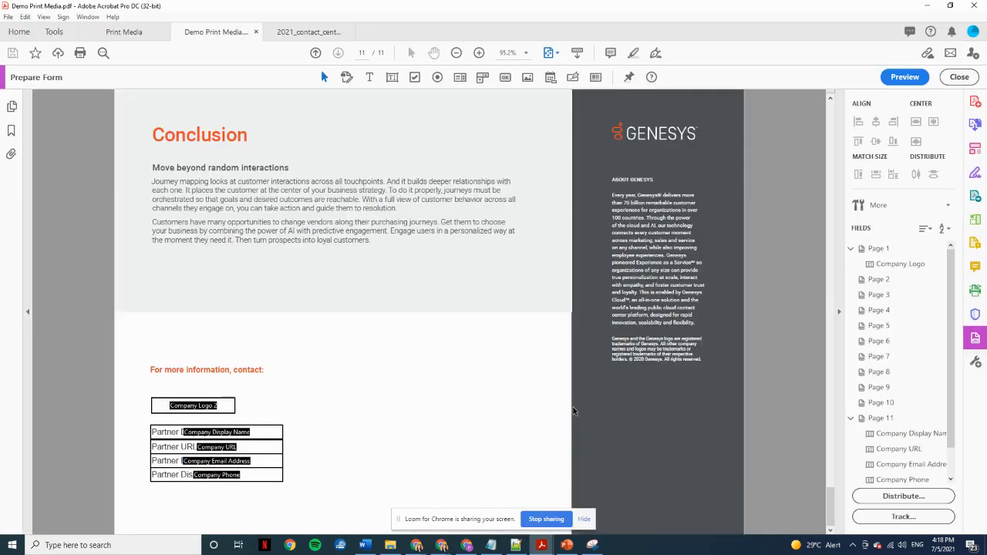
scroll(573, 411, up, 20)
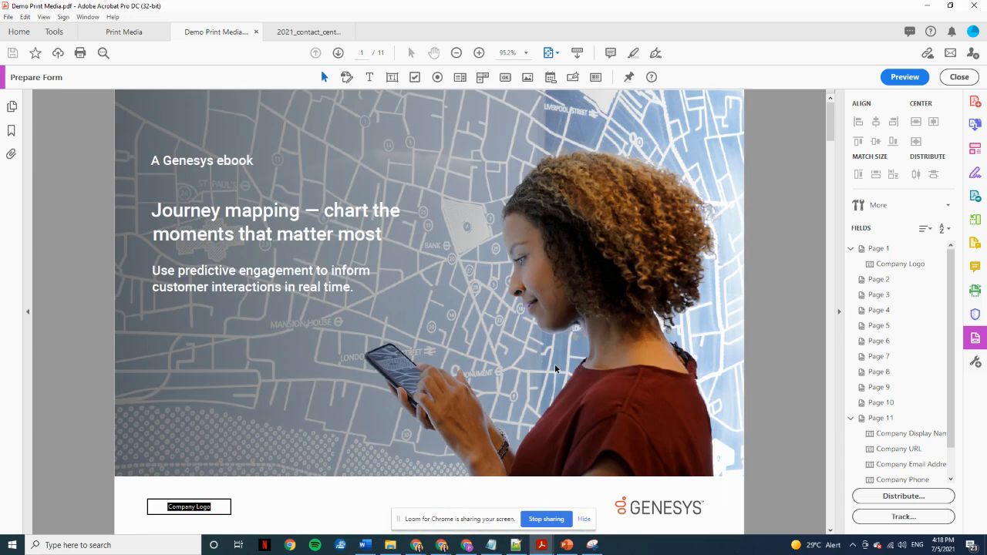
click(959, 76)
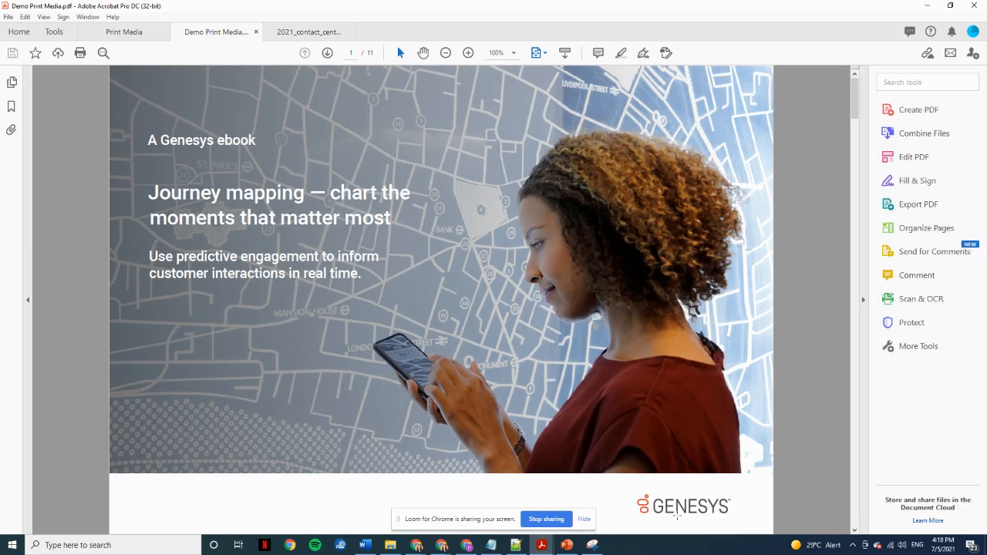
click(592, 544)
click(233, 82)
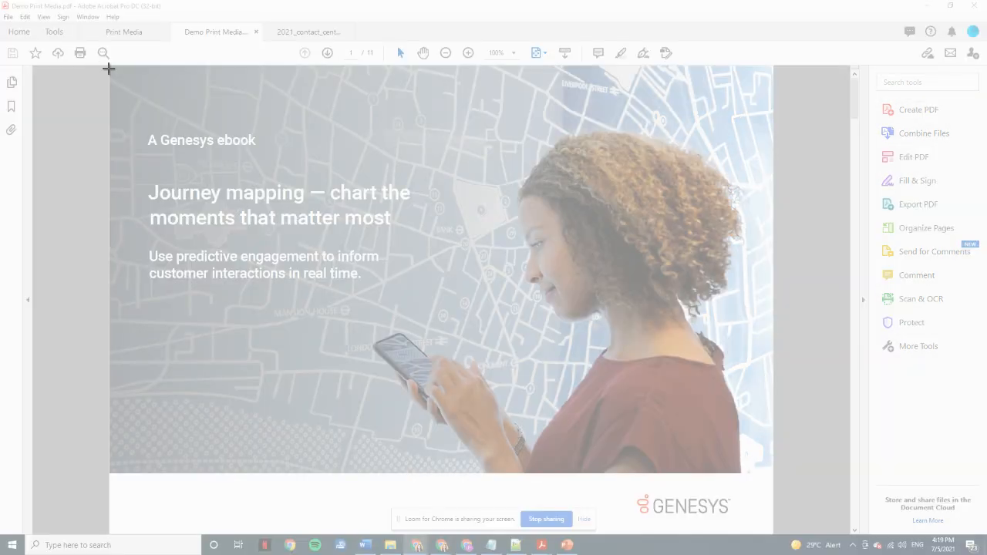
drag(110, 68, 772, 473)
Step: Save the cover snip as a JPEG file named Capture in Downloads
click(69, 21)
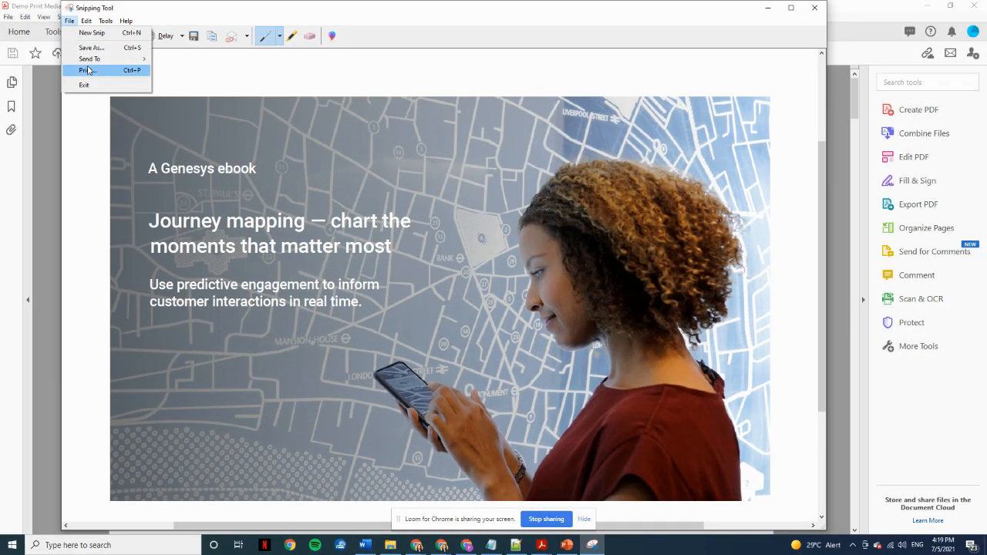
click(91, 48)
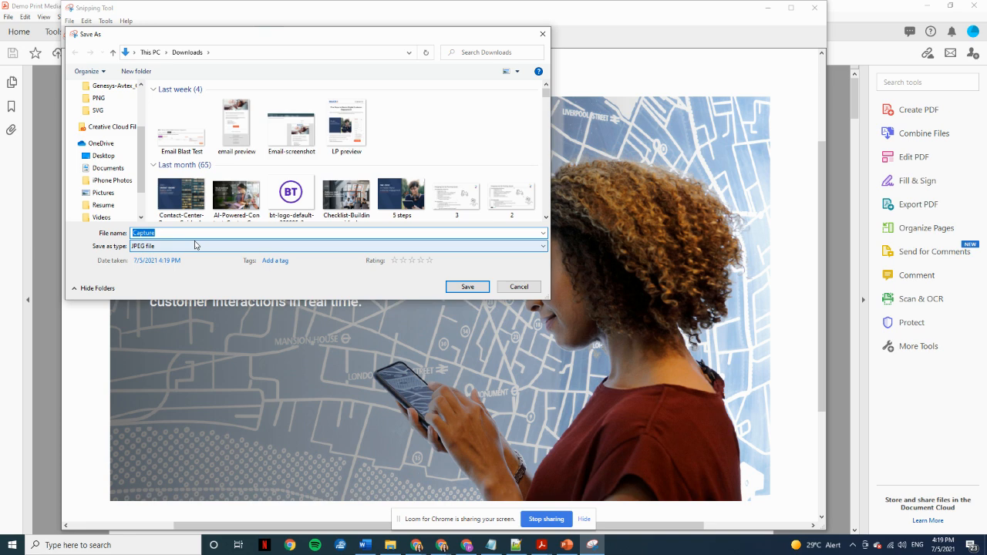
key(Return)
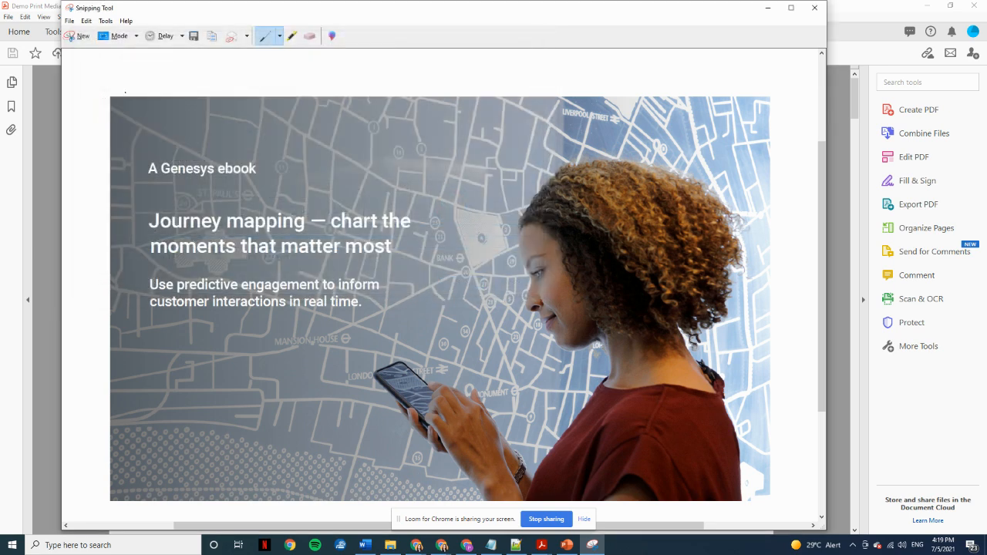
Step: Save the cover snip again in Downloads as a JPEG file named Asset Cover 2
click(70, 21)
click(91, 48)
text(Asset Cover)
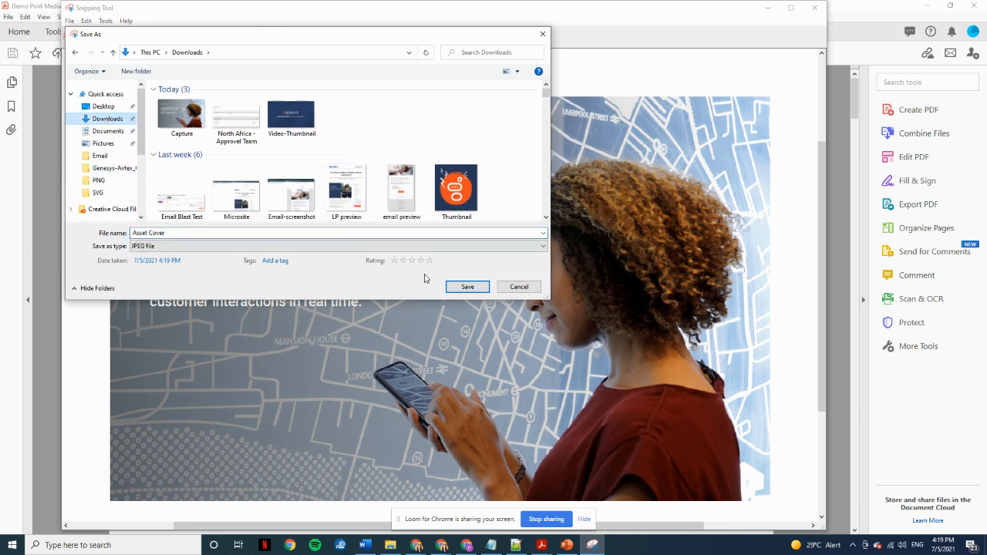
click(459, 288)
click(556, 276)
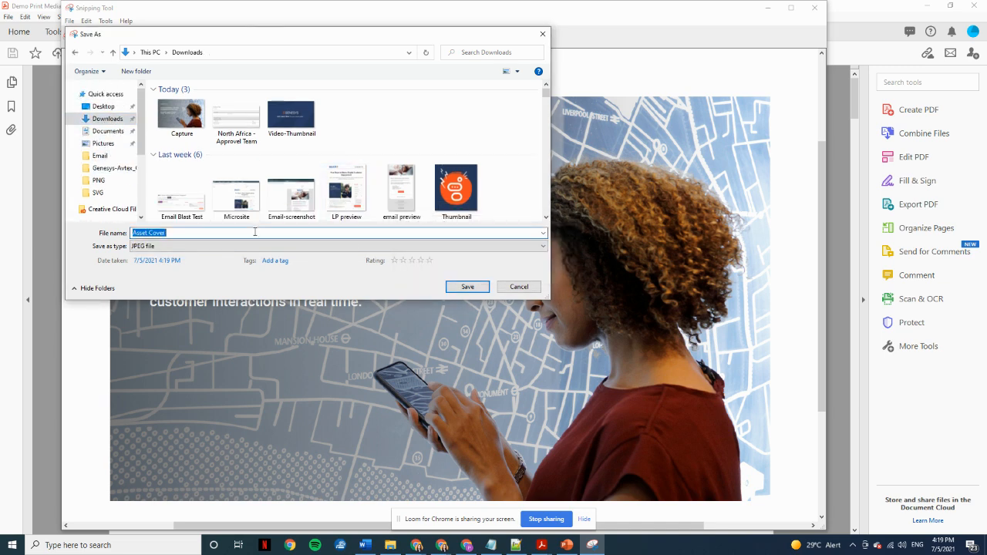
click(253, 234)
click(453, 286)
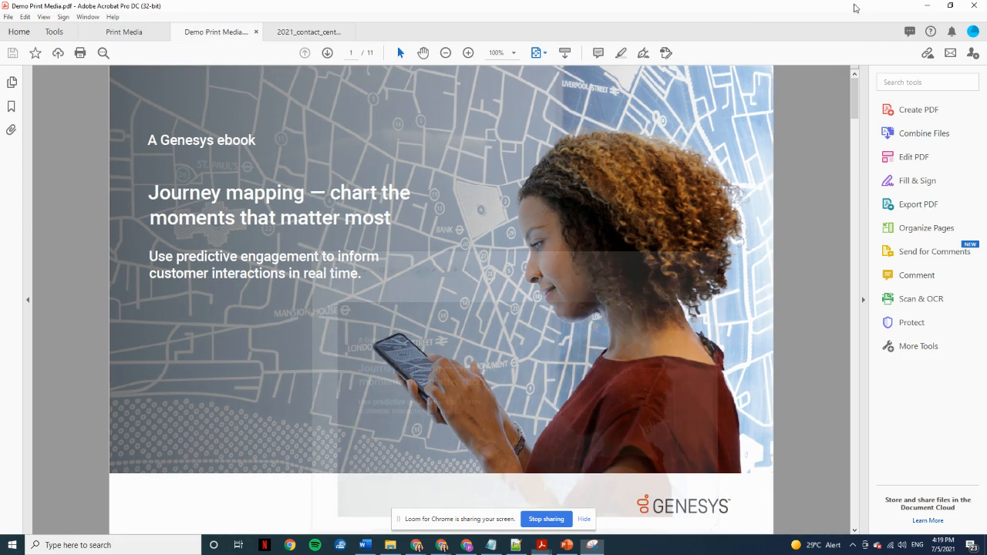
Step: Return to ZiftONE, upload Asset Cover 2 as the Journey mapping activity's thumbnail and save the activity details
click(768, 8)
click(924, 8)
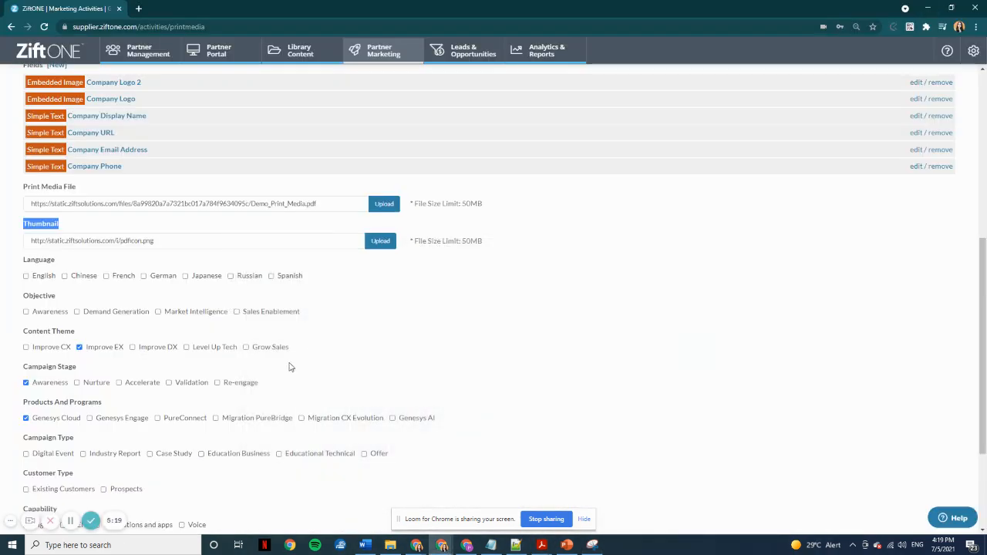
click(389, 244)
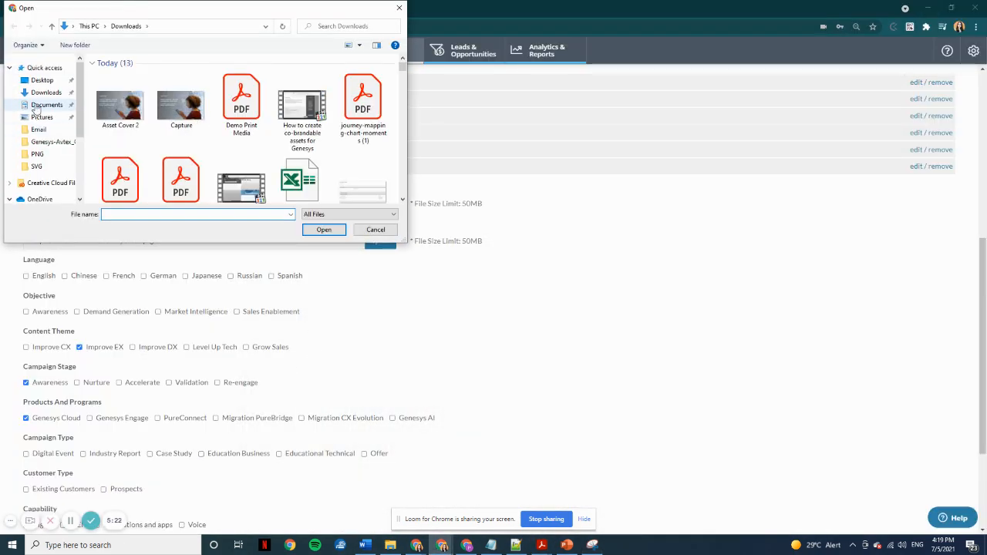
double_click(119, 104)
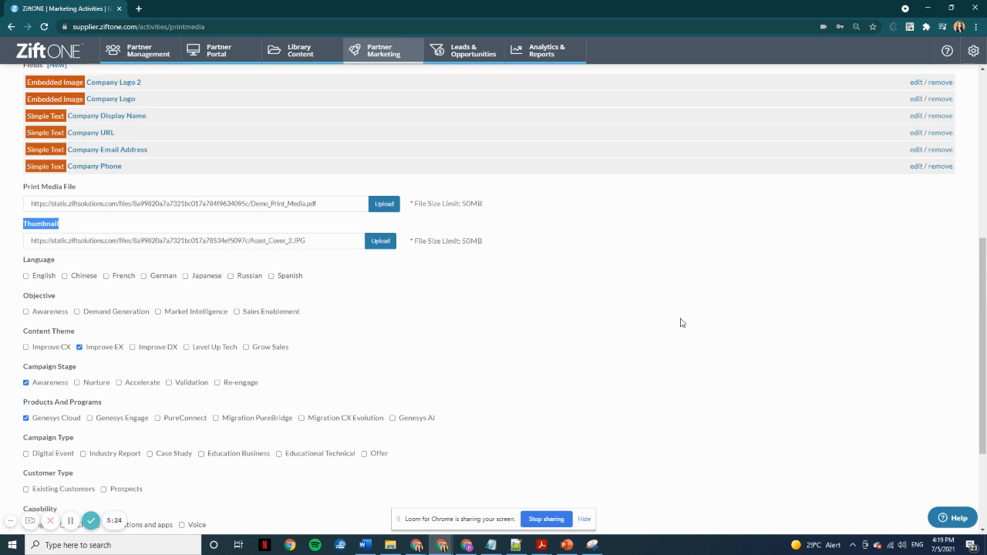
scroll(680, 322, down, 3)
click(942, 497)
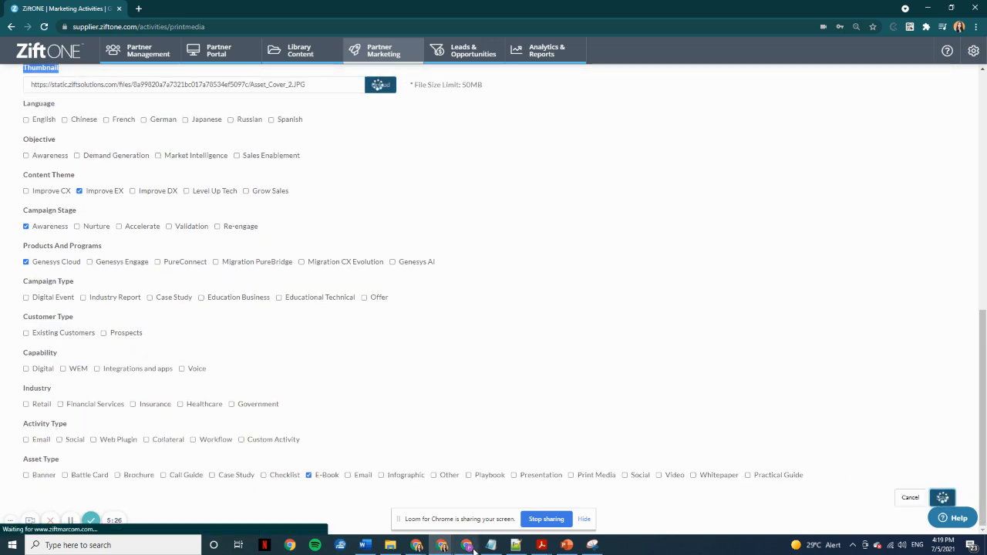
Step: Switch to the partner portal and reload the collateral library to check the Journey mapping asset's thumbnail
mouse_move(446, 549)
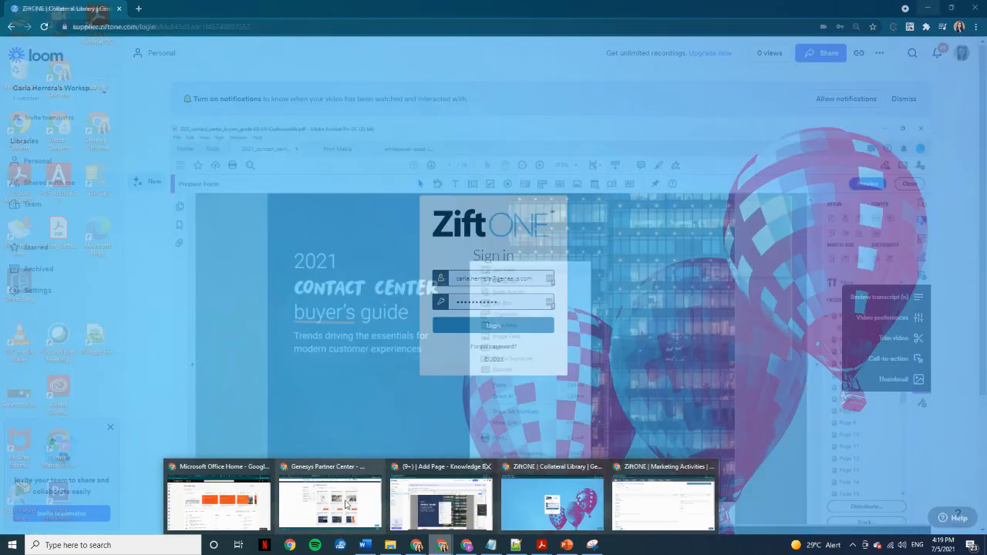
click(346, 505)
click(44, 26)
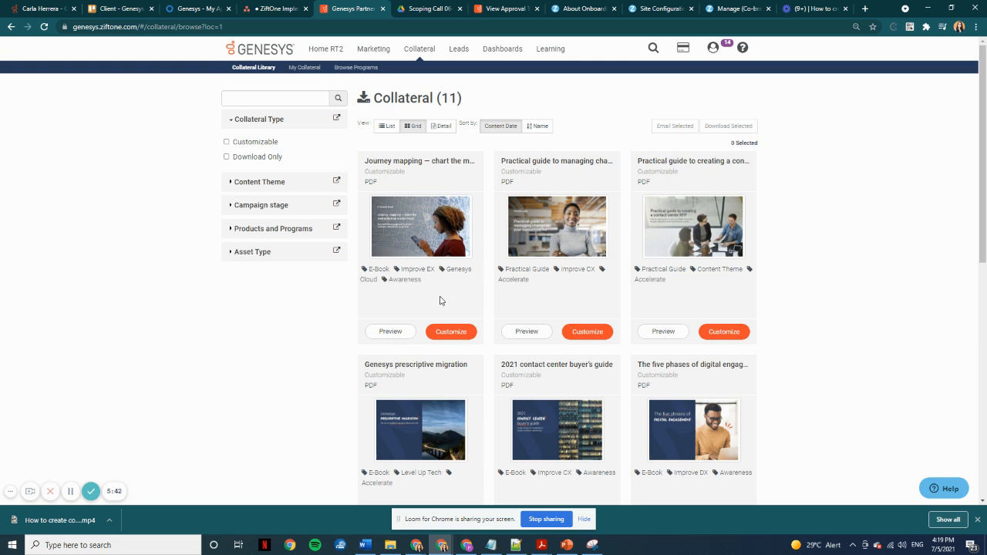
Step: Start customizing the Journey mapping asset and review its default company name, URL, email and phone personalization
click(451, 333)
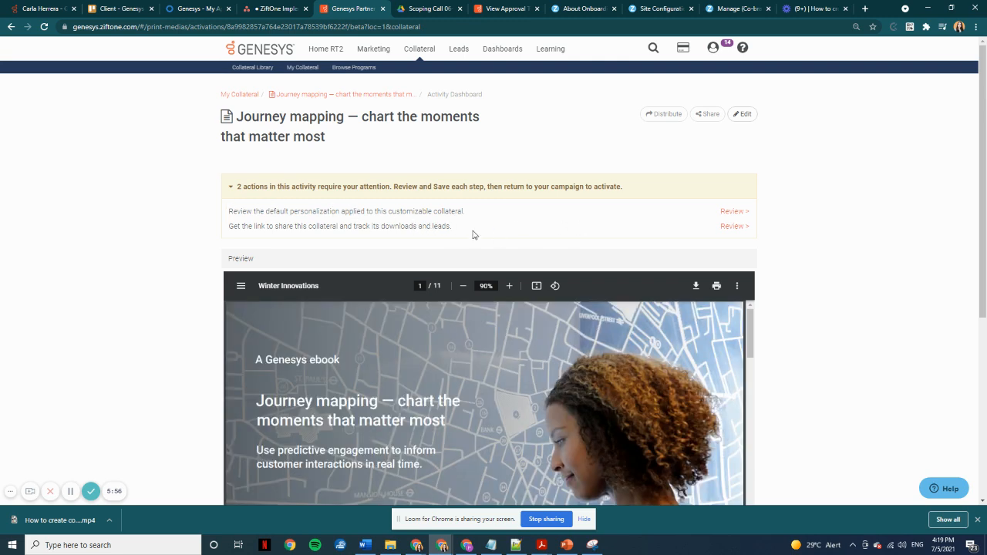
click(740, 212)
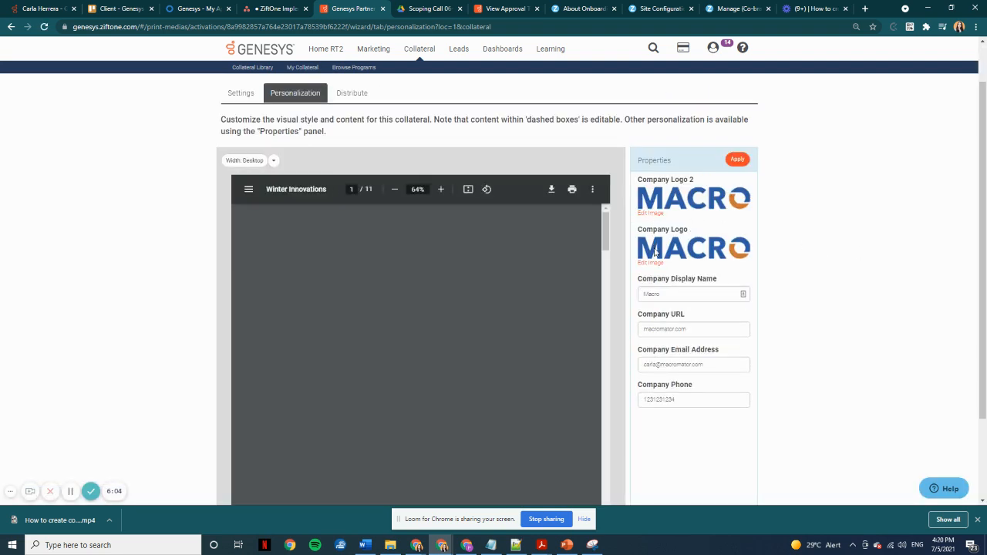
click(680, 295)
click(694, 338)
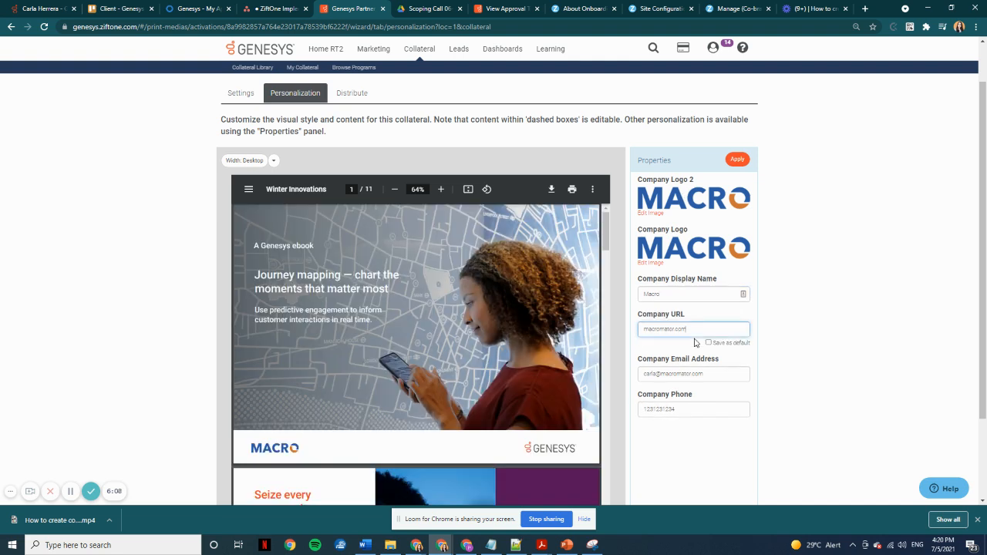
scroll(687, 326, down, 2)
click(693, 262)
click(714, 305)
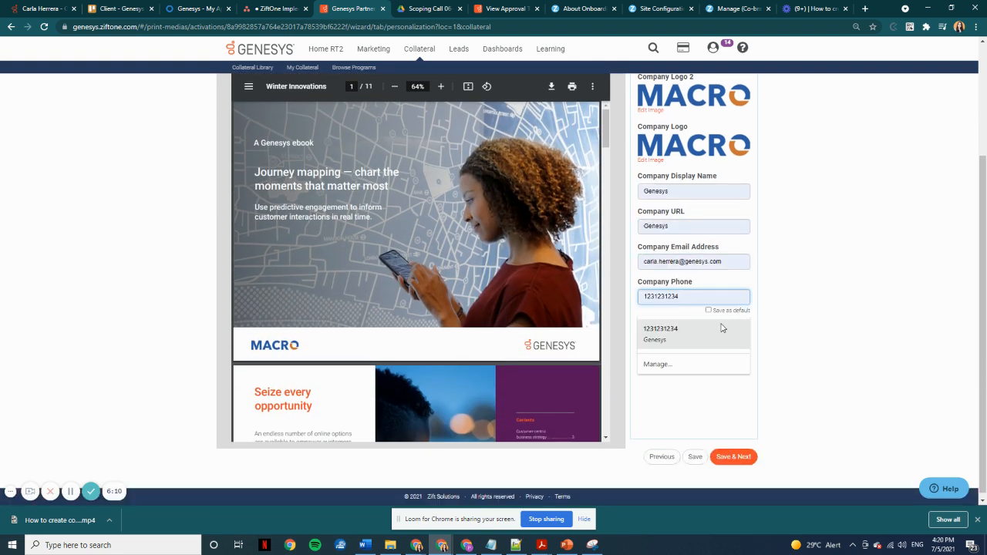
click(870, 305)
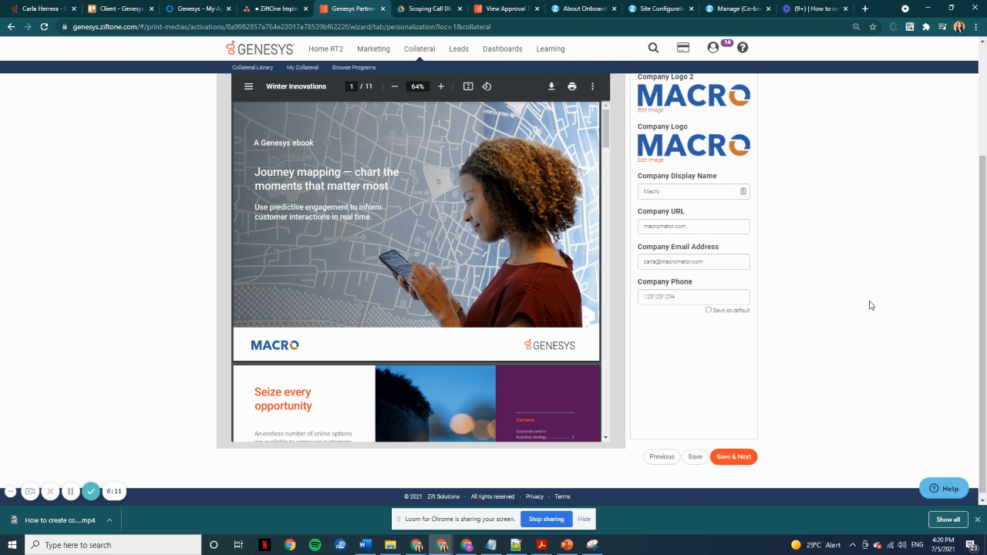
click(715, 260)
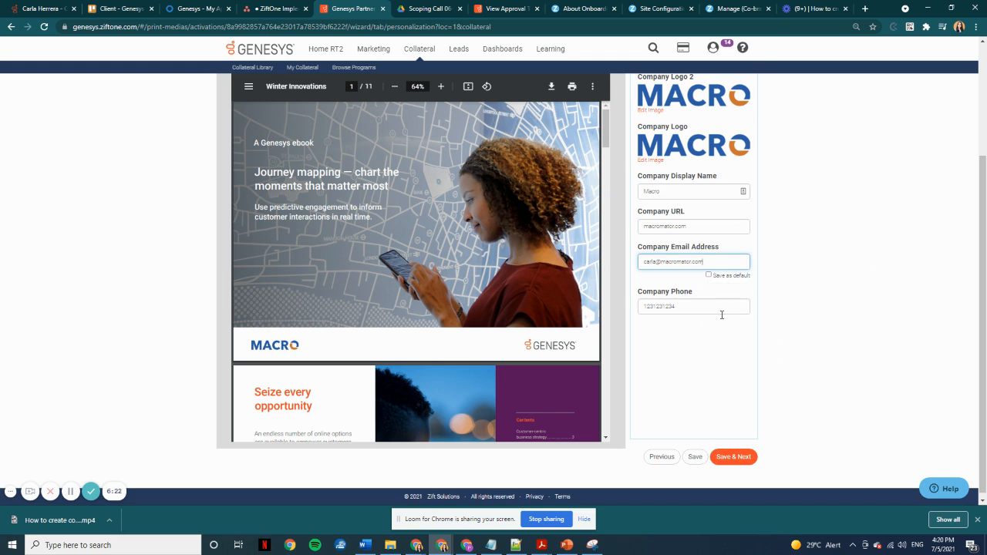
Step: Check the co-branded preview from the cover logo to the last page's contact block, and save the personalization to proceed to distribution
scroll(844, 306, up, 2)
scroll(844, 306, down, 1)
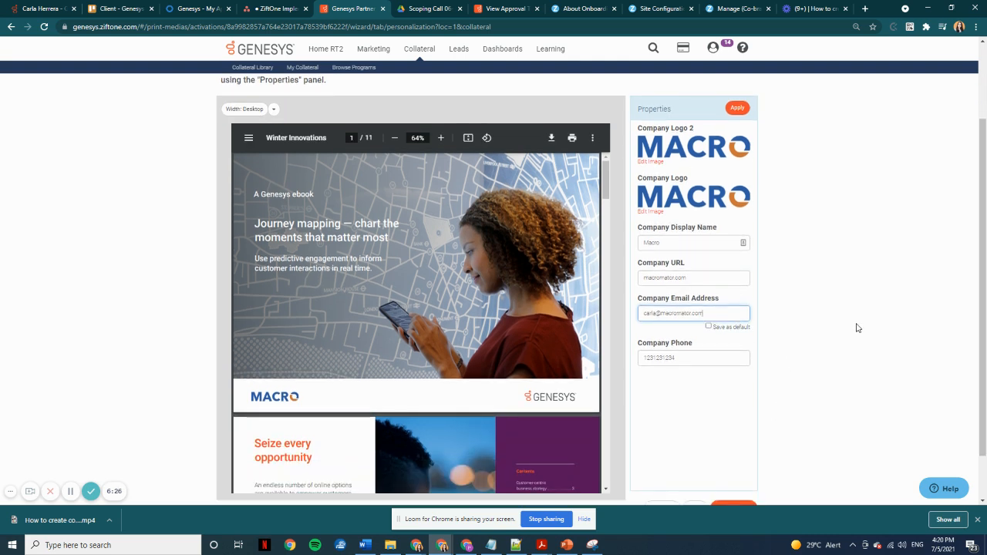
scroll(856, 328, down, 1)
scroll(855, 328, up, 1)
scroll(342, 359, down, 1)
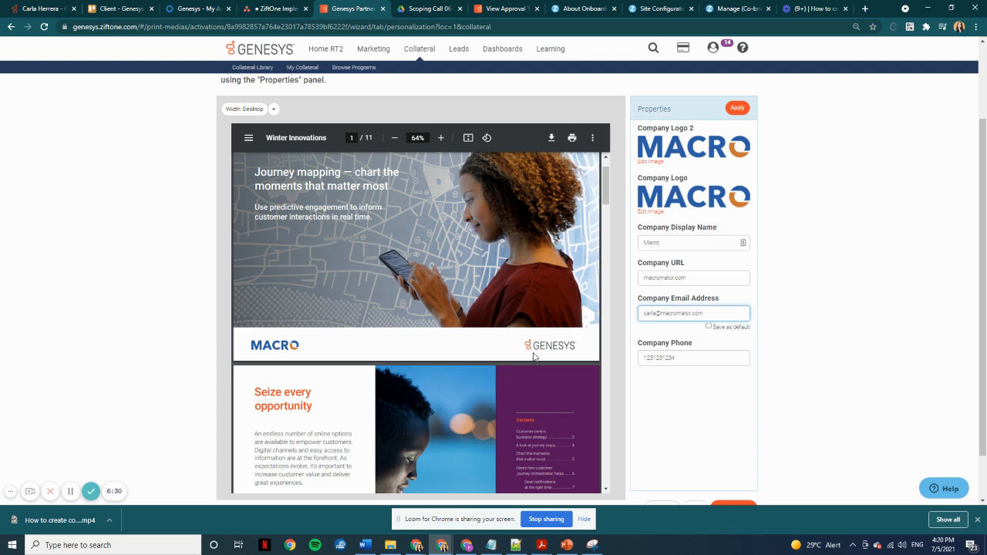
scroll(370, 357, down, 1)
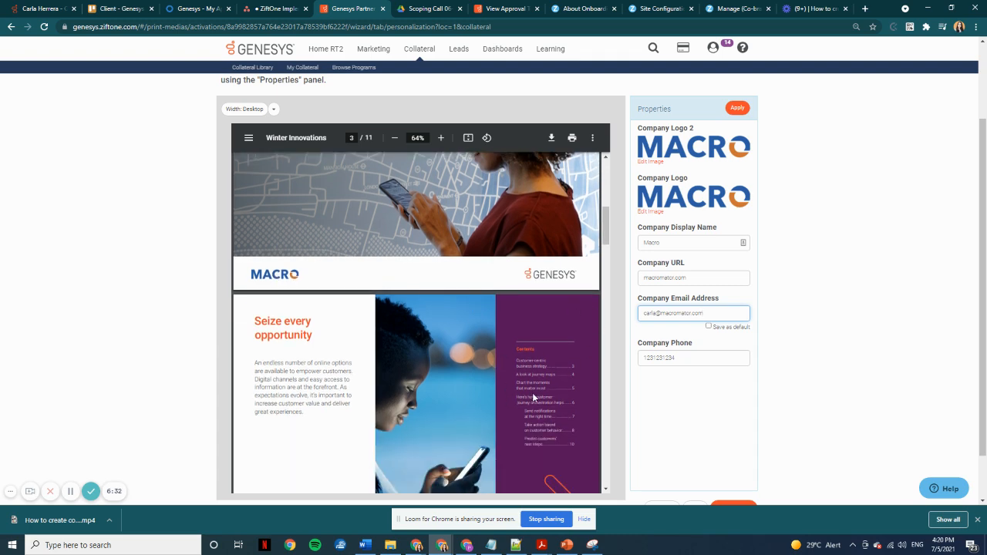
drag(606, 226, 604, 467)
scroll(603, 467, down, 1)
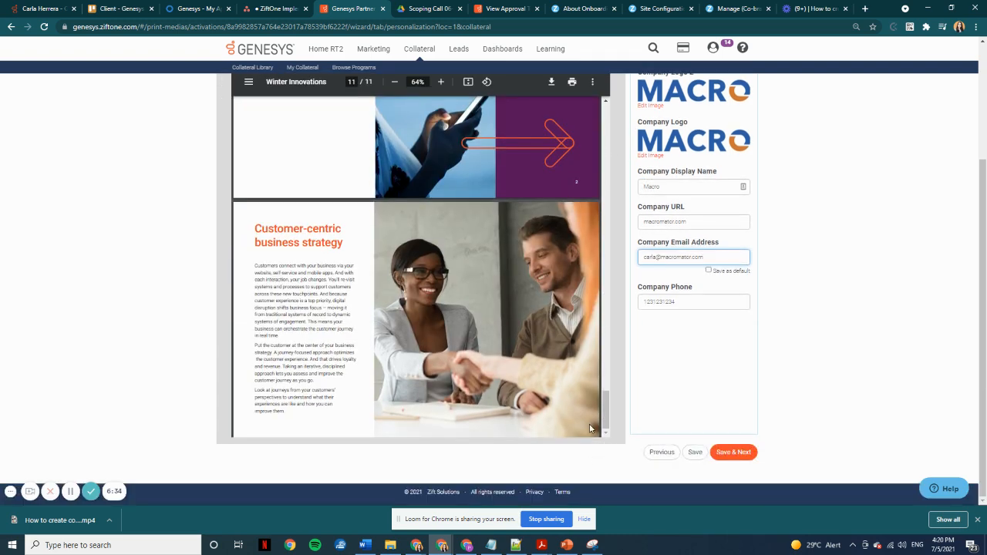
scroll(523, 393, down, 4)
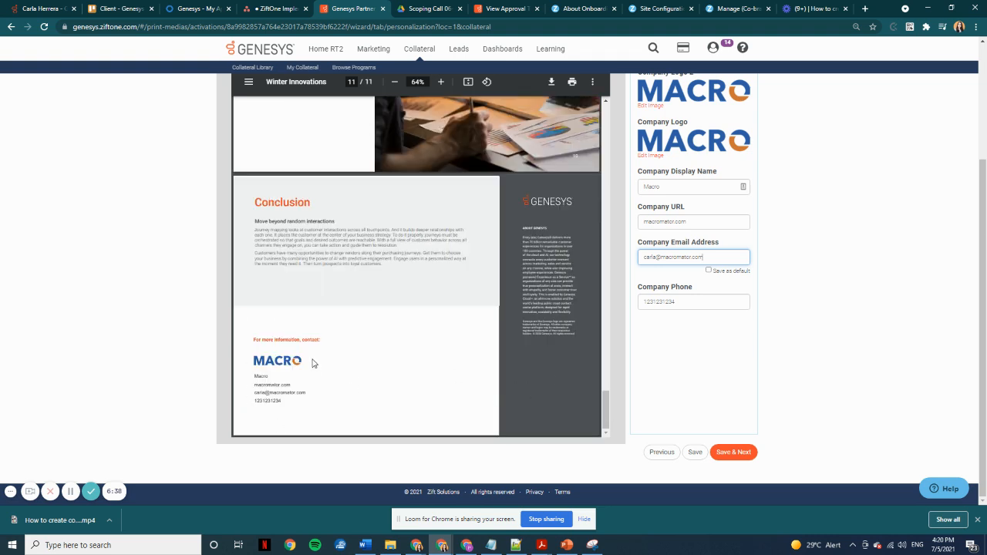
click(732, 451)
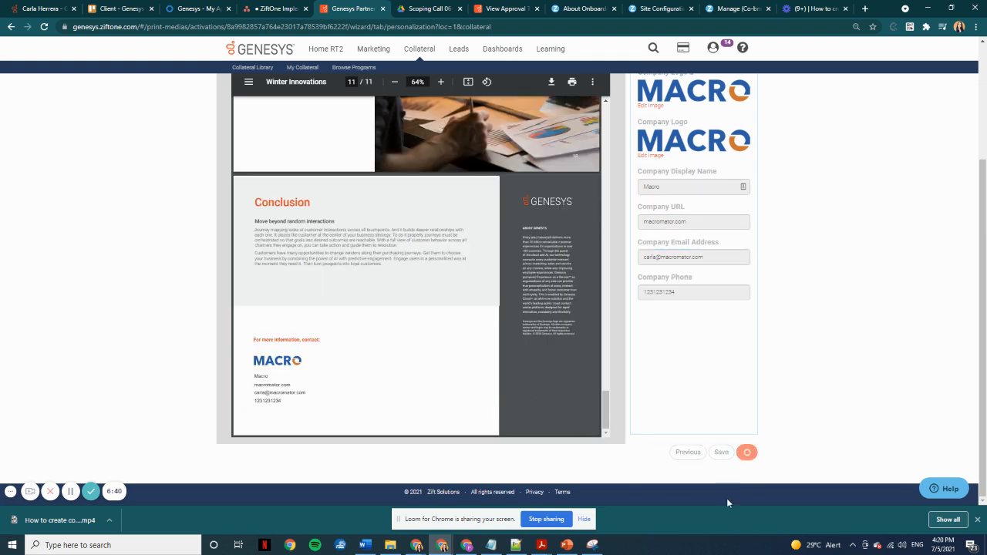
Step: Review the tracked distribution link for the personalized collateral and copy its preview link
scroll(658, 432, up, 2)
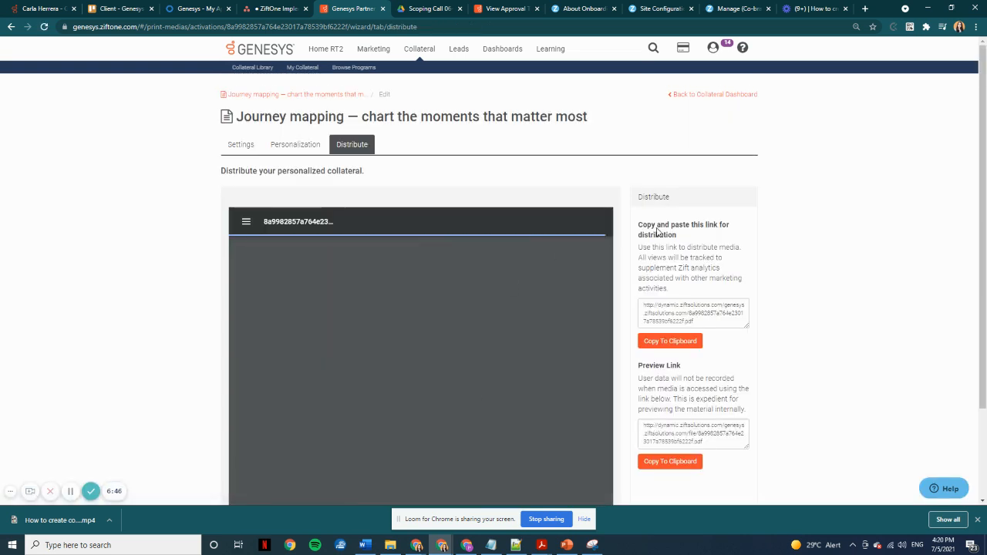
drag(697, 323, 630, 301)
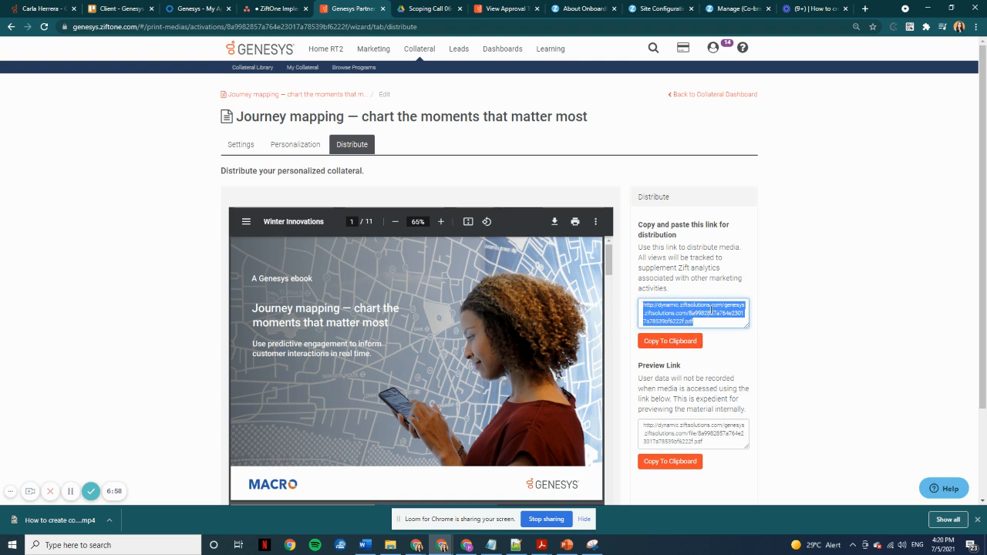
double_click(693, 258)
click(801, 283)
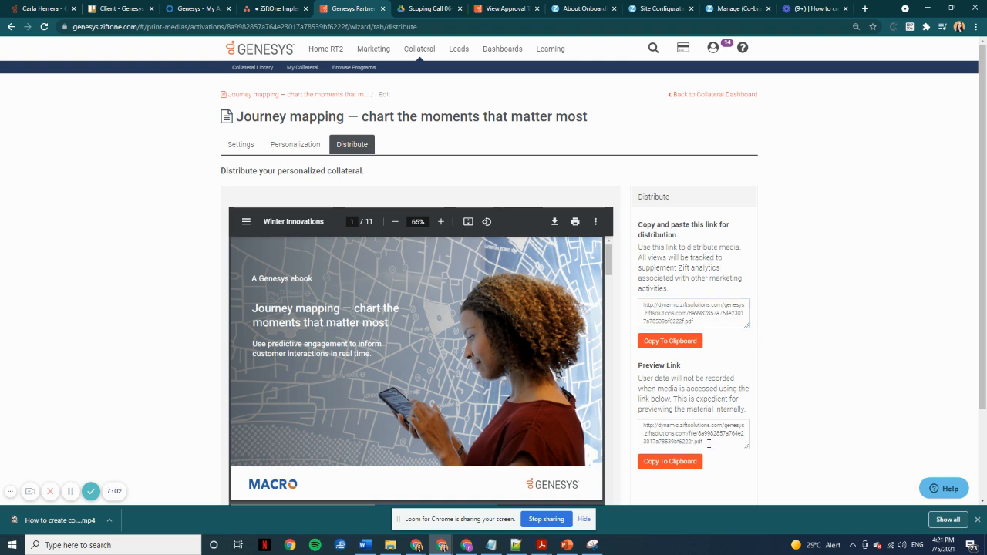
drag(715, 439, 644, 424)
key(ctrl+c)
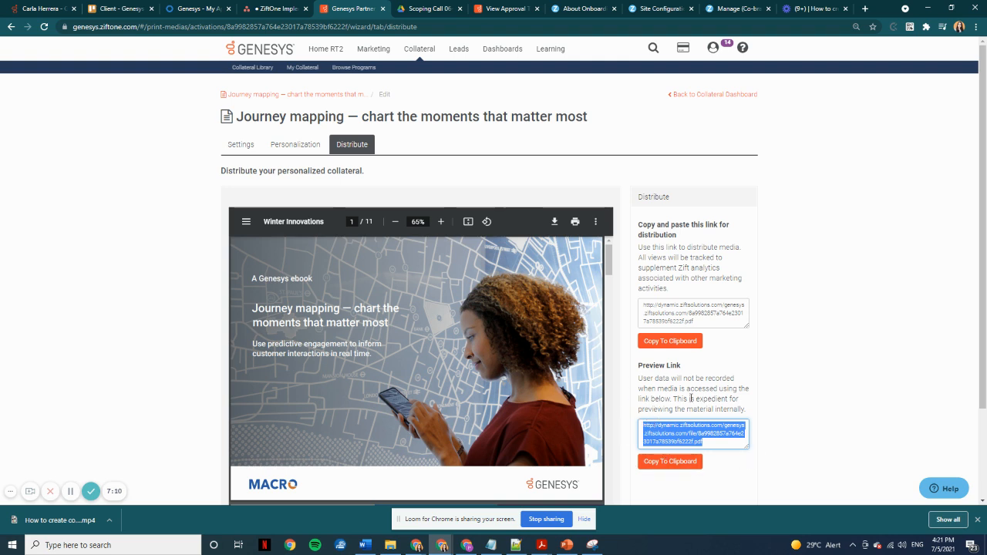
Step: Open the copied preview link in a new browser tab and look through the co-branded PDF
click(865, 9)
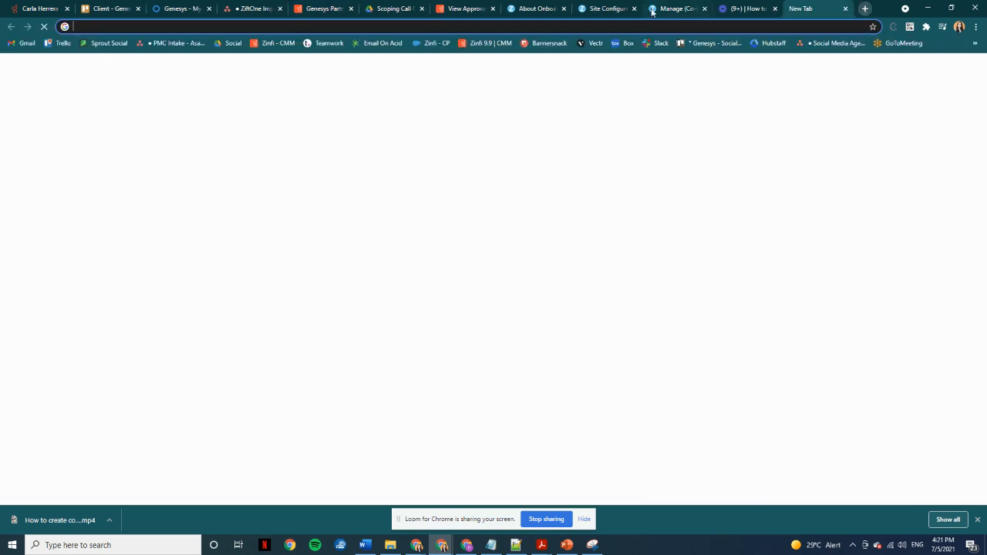
key(ctrl+v)
key(Return)
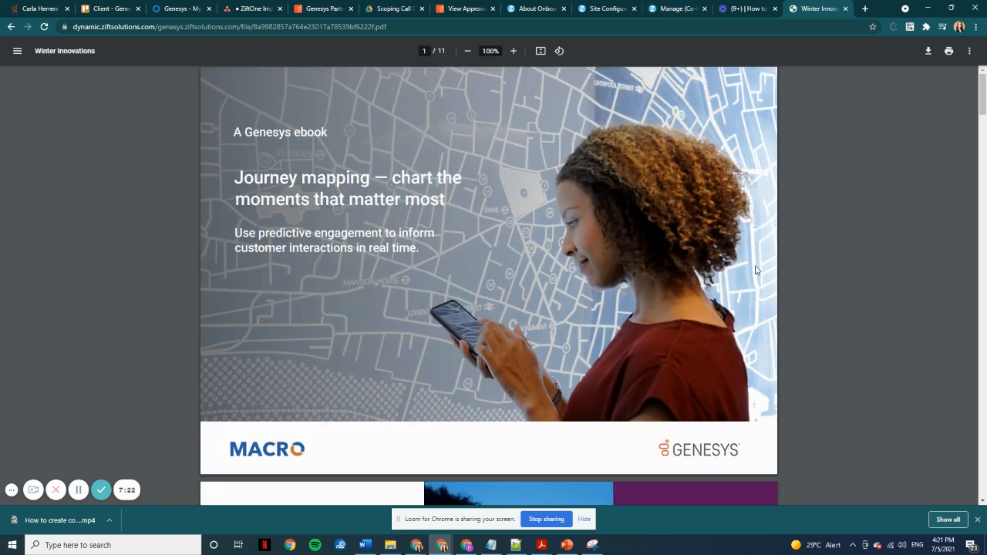
scroll(616, 401, down, 3)
scroll(546, 523, down, 5)
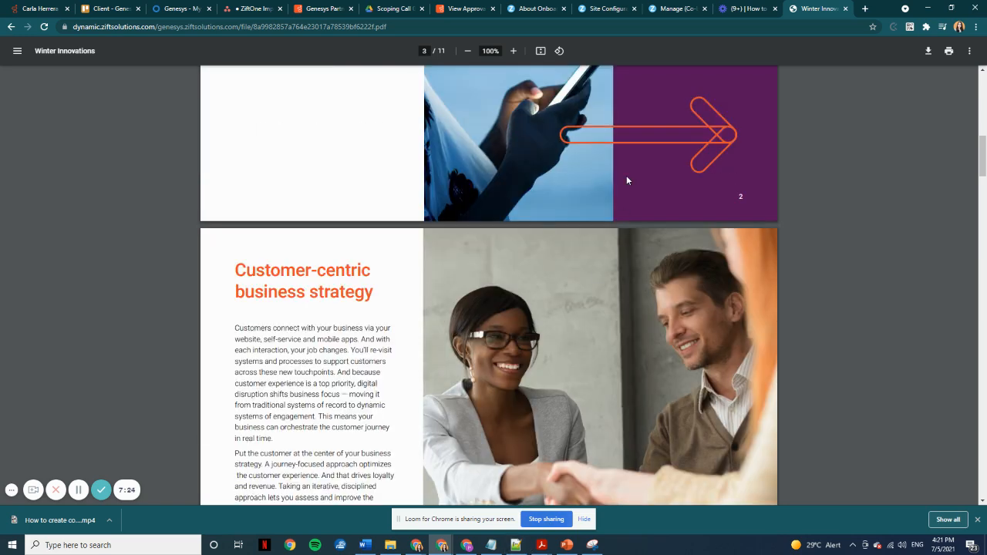
Step: Switch to the ZiftONE supplier window, list the print media activities and open a new print service request form
mouse_move(442, 545)
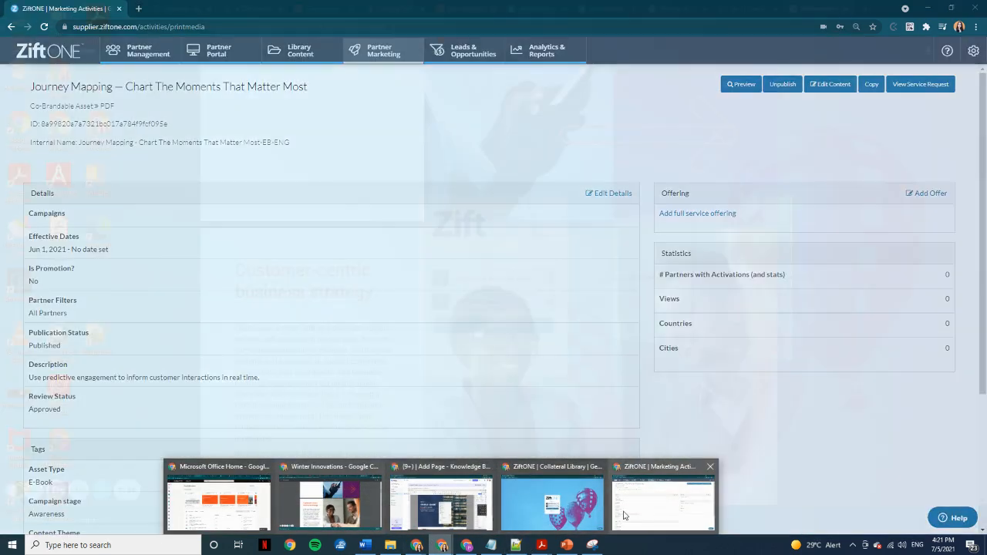
click(625, 515)
mouse_move(383, 54)
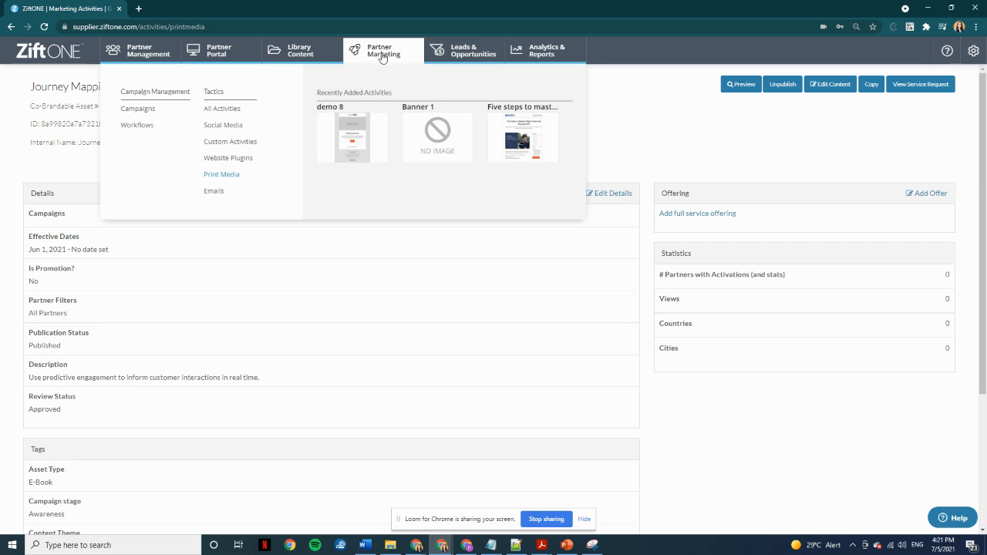
click(225, 177)
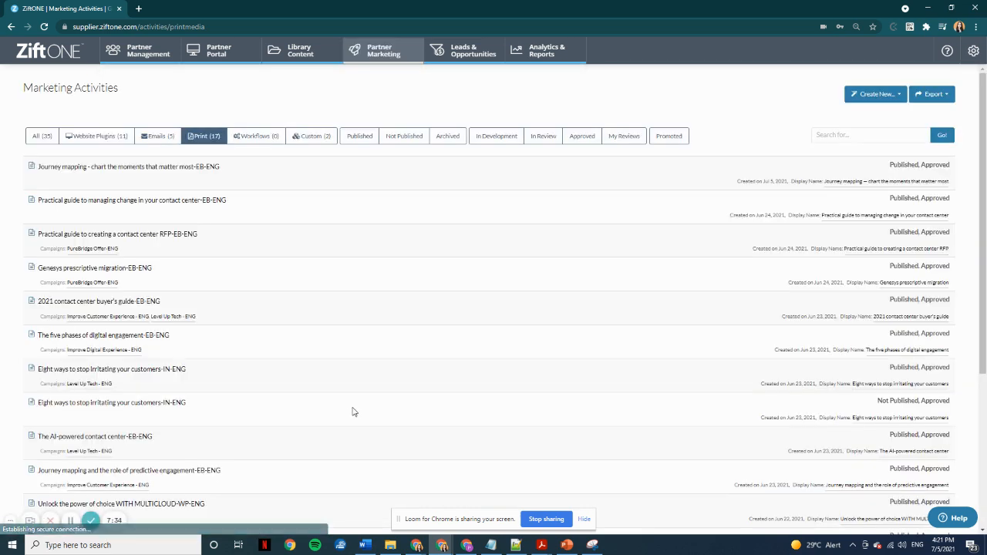
click(879, 96)
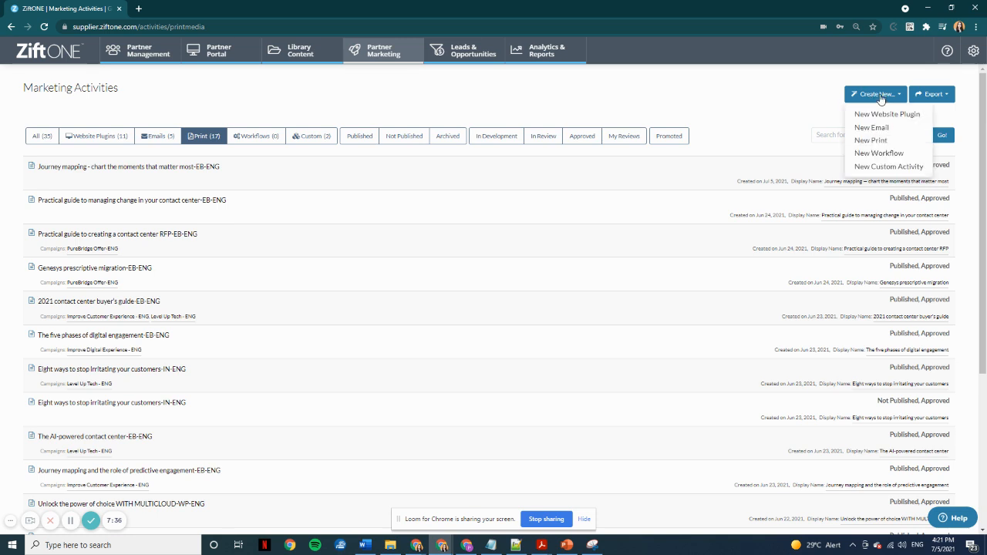
click(870, 141)
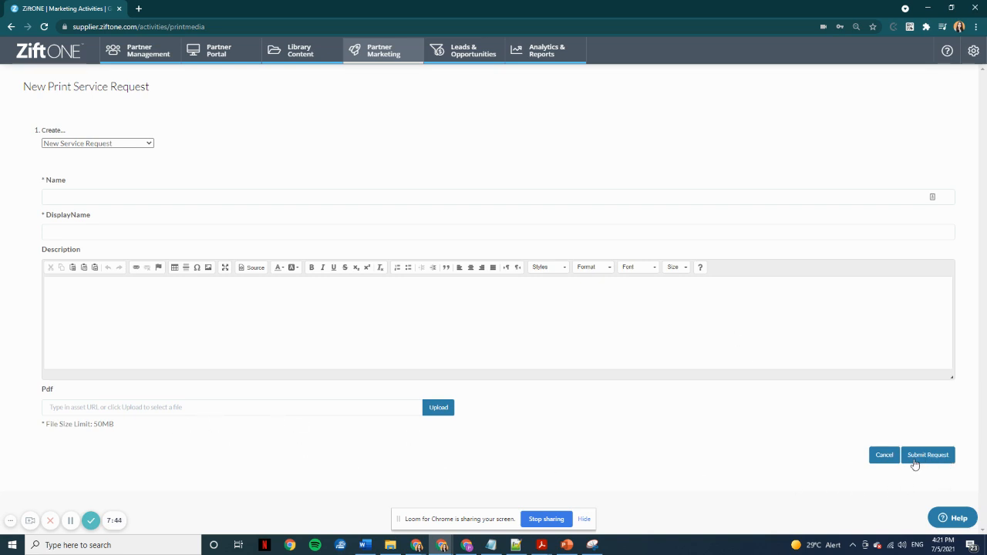
Step: Return to the print media list and open the details of the Journey mapping – chart the moments that matter most-EB-ENG asset for editing
mouse_move(356, 52)
click(217, 176)
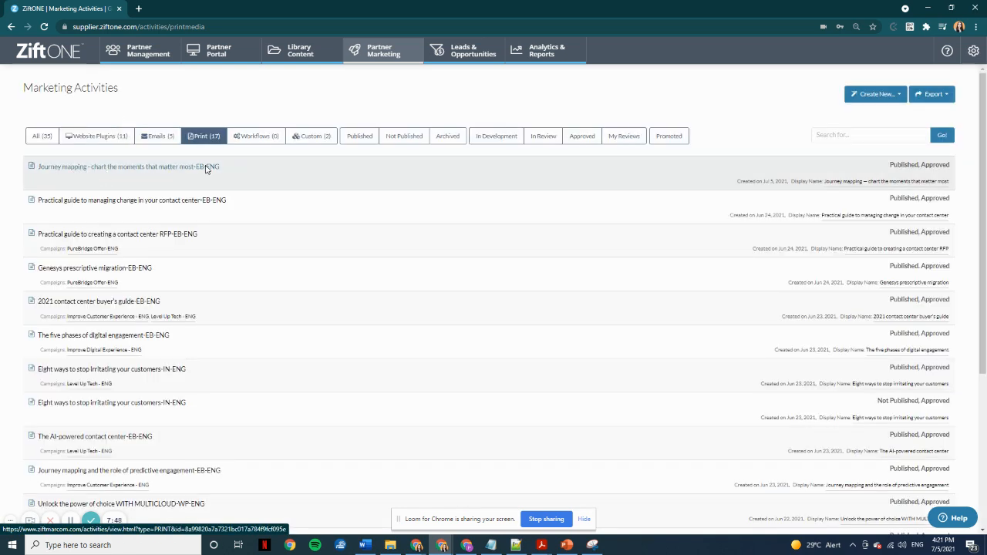
click(209, 168)
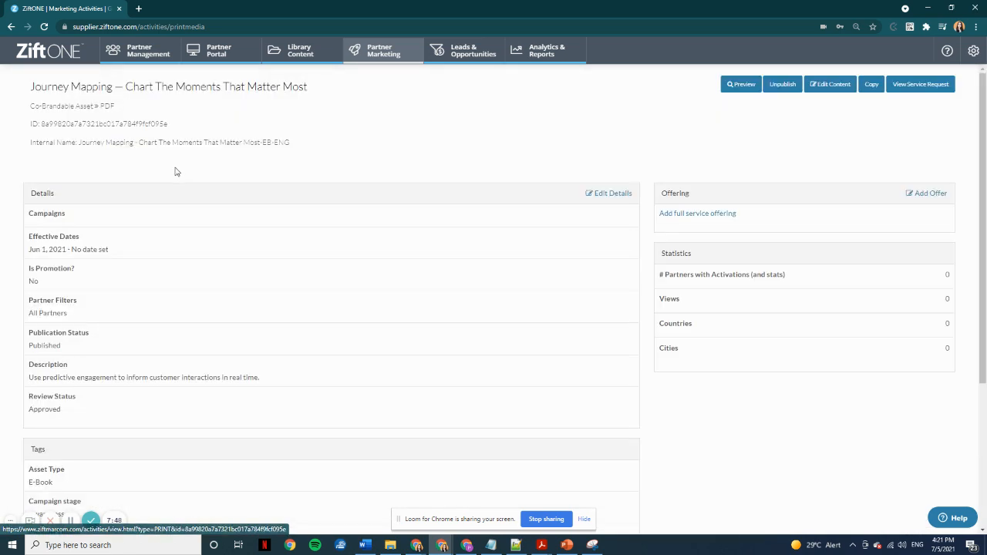
click(608, 194)
Step: Review the asset's description, co-branding fields, print media file, thumbnail and tags, and save the details
scroll(151, 308, down, 1)
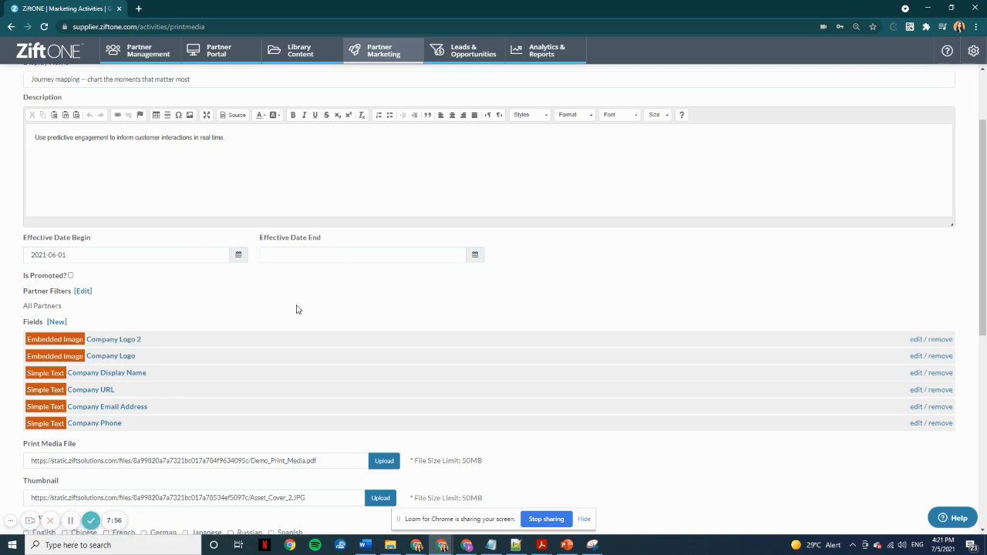
scroll(316, 278, up, 1)
scroll(286, 308, down, 4)
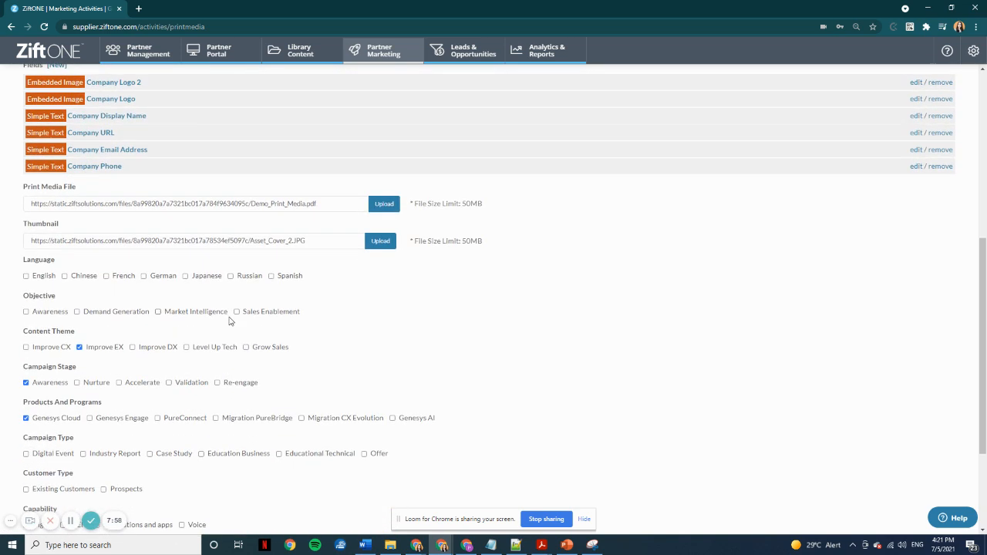
scroll(337, 346, down, 2)
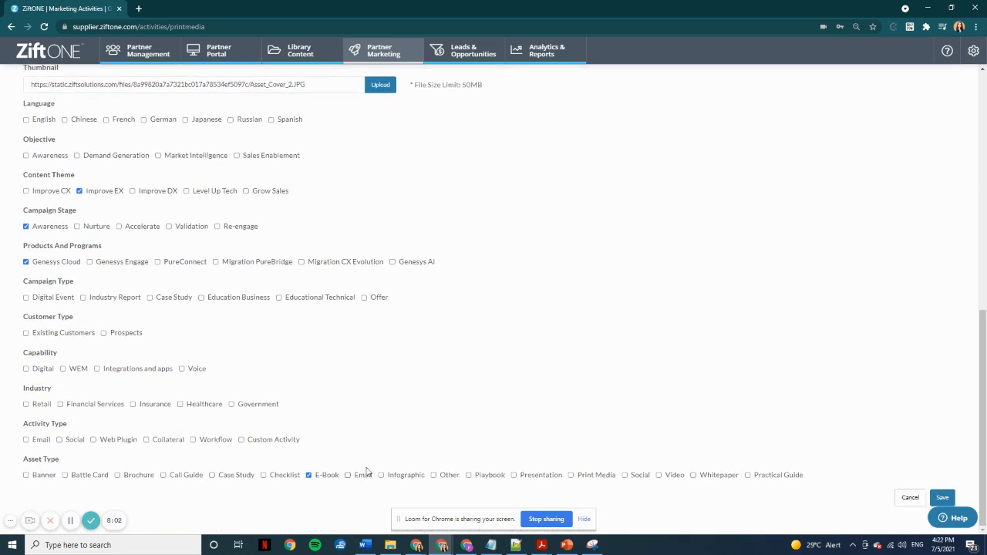
scroll(370, 470, up, 1)
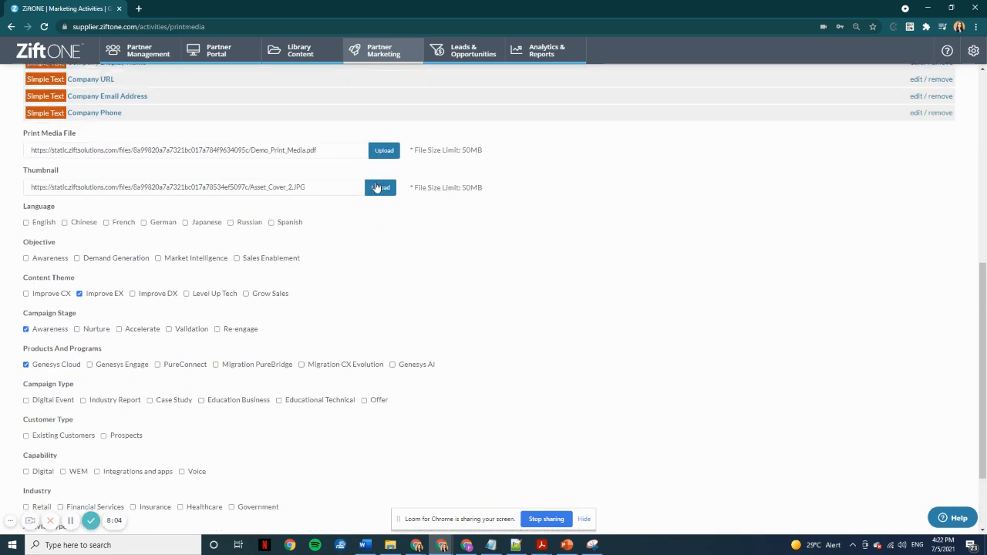
scroll(193, 383, down, 1)
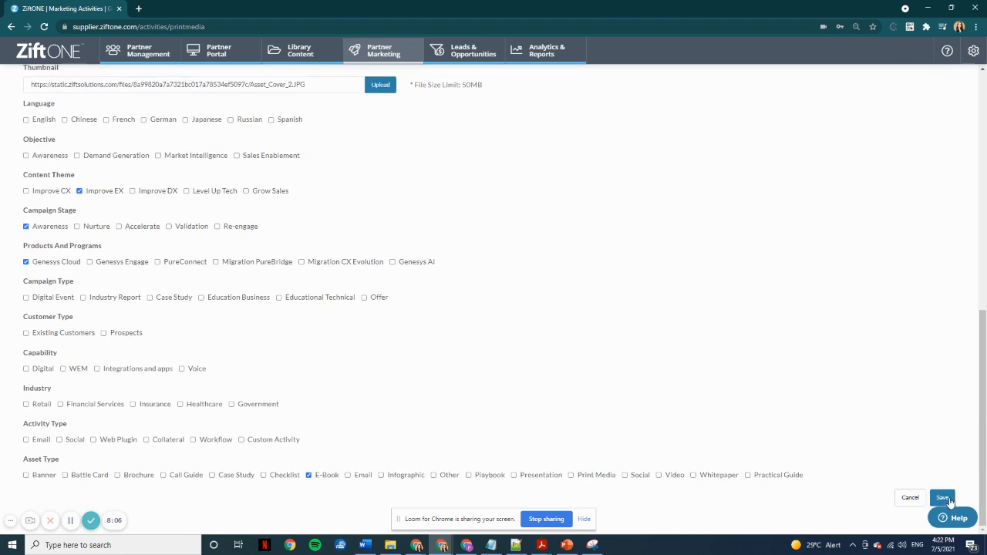
click(941, 500)
scroll(757, 333, up, 8)
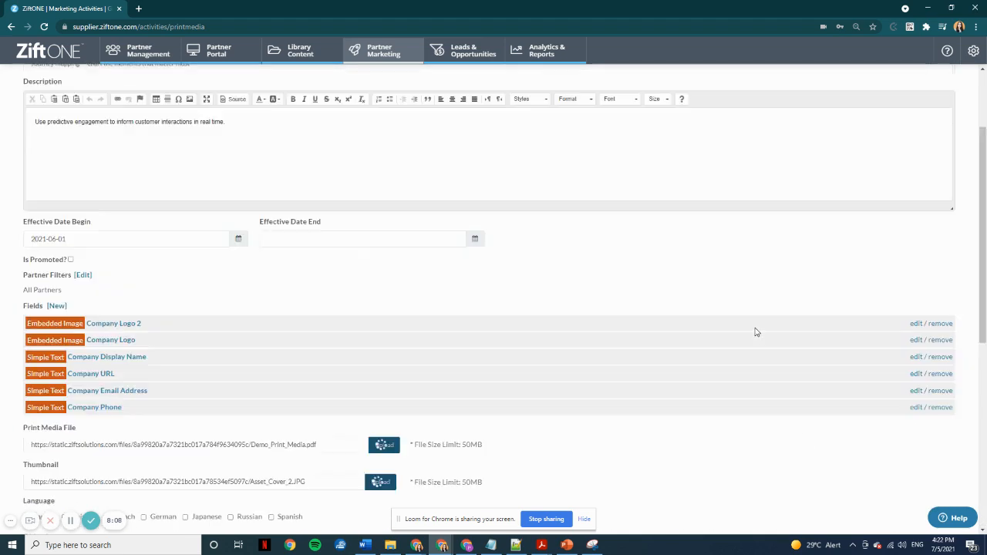
scroll(756, 332, up, 2)
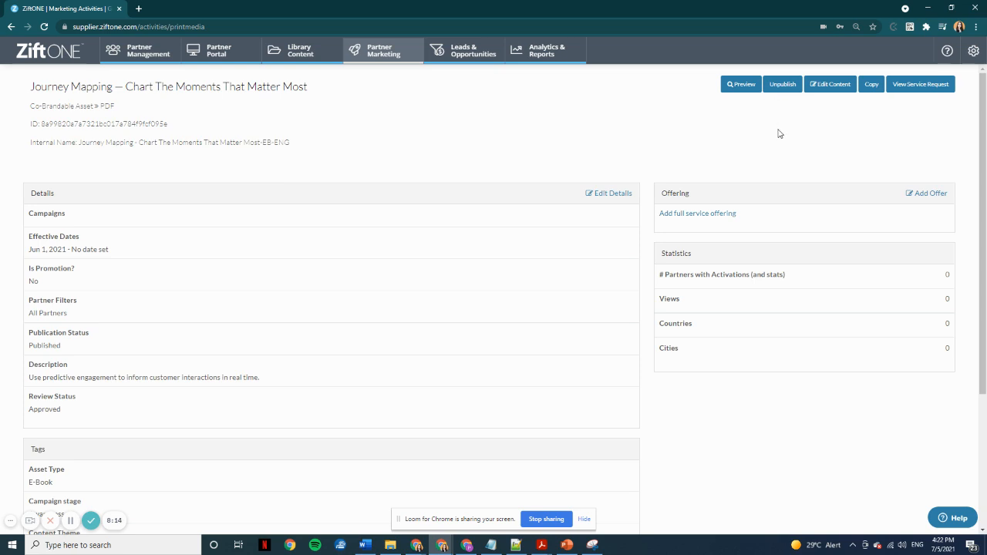
Step: Unpublish the Journey mapping asset and archive it, agreeing to its removal from all current campaigns
click(777, 87)
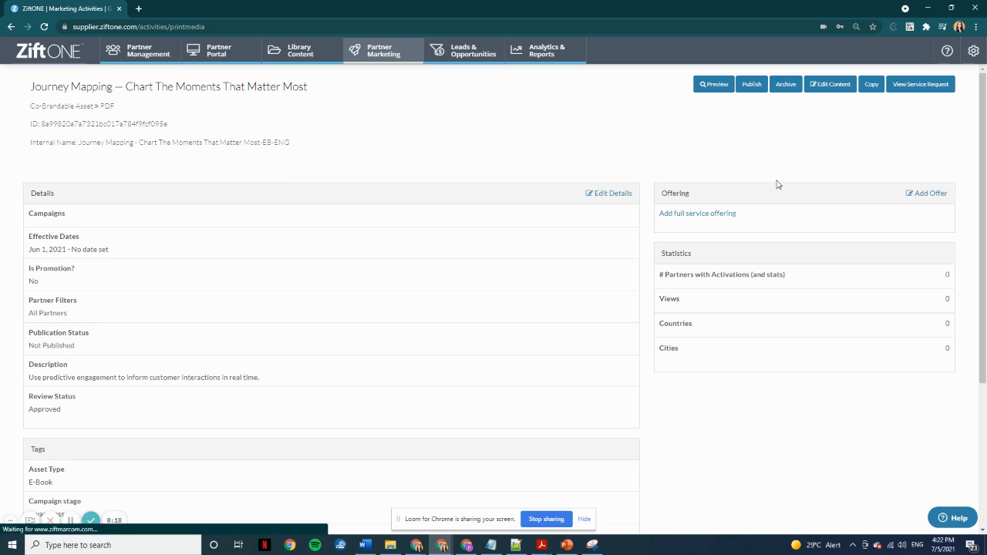
click(785, 86)
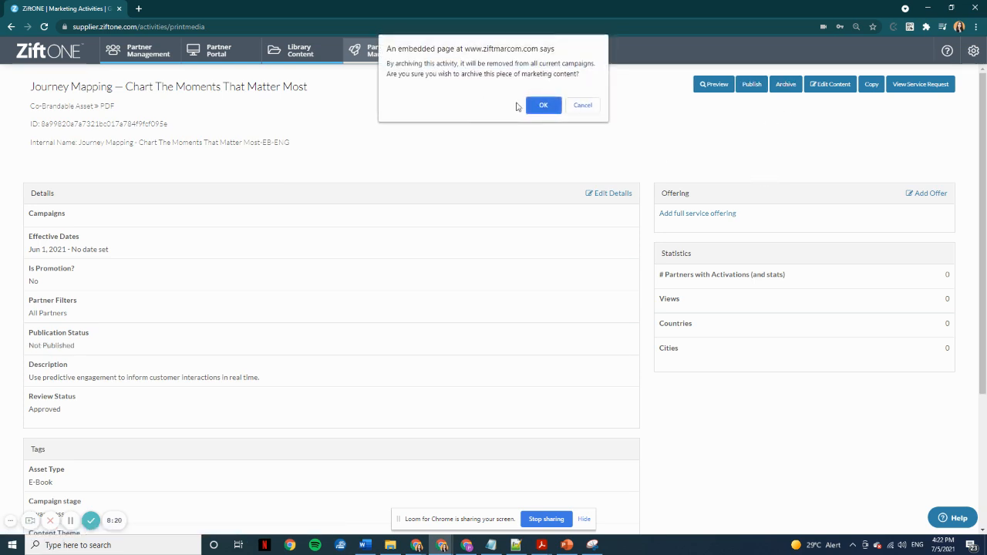
click(539, 106)
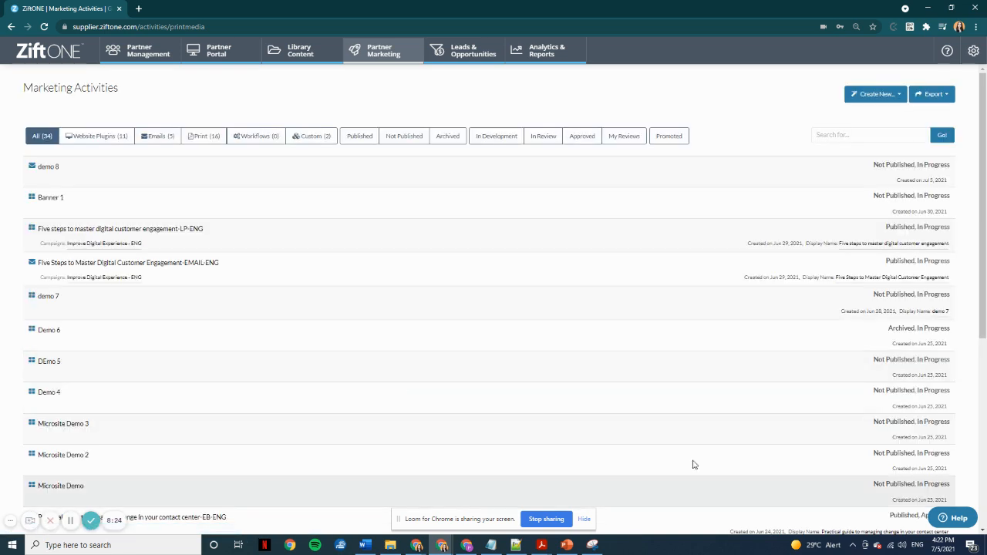
Step: Switch back to the browser window with the co-branded PDF and return to the Genesys partner portal's distribution page for the Journey mapping asset
mouse_move(442, 545)
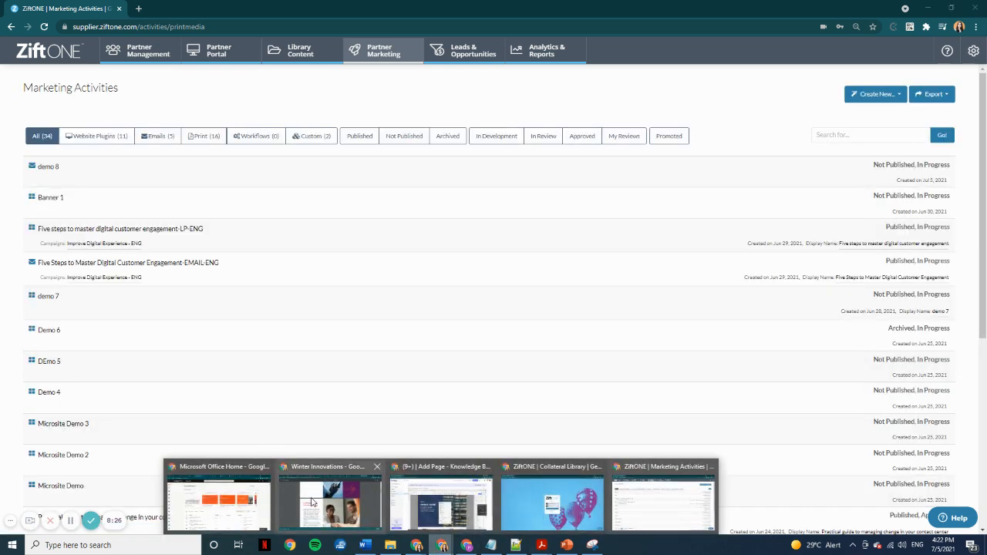
mouse_move(307, 515)
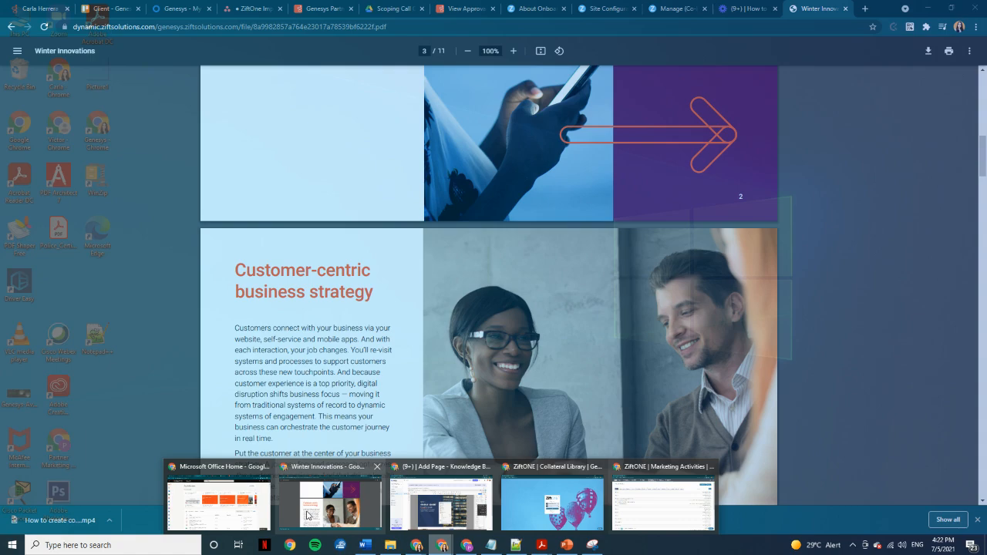
mouse_move(468, 508)
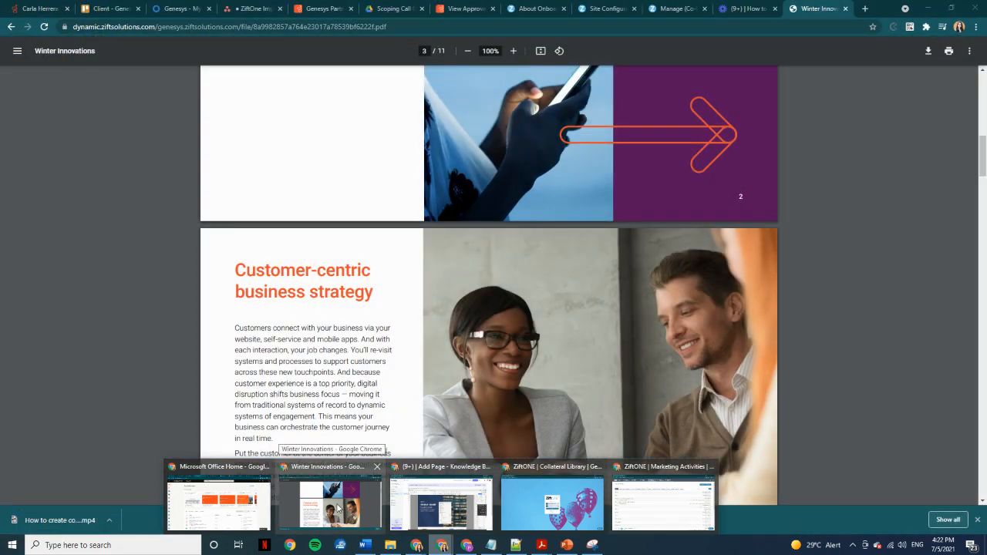
click(338, 509)
click(467, 8)
click(684, 8)
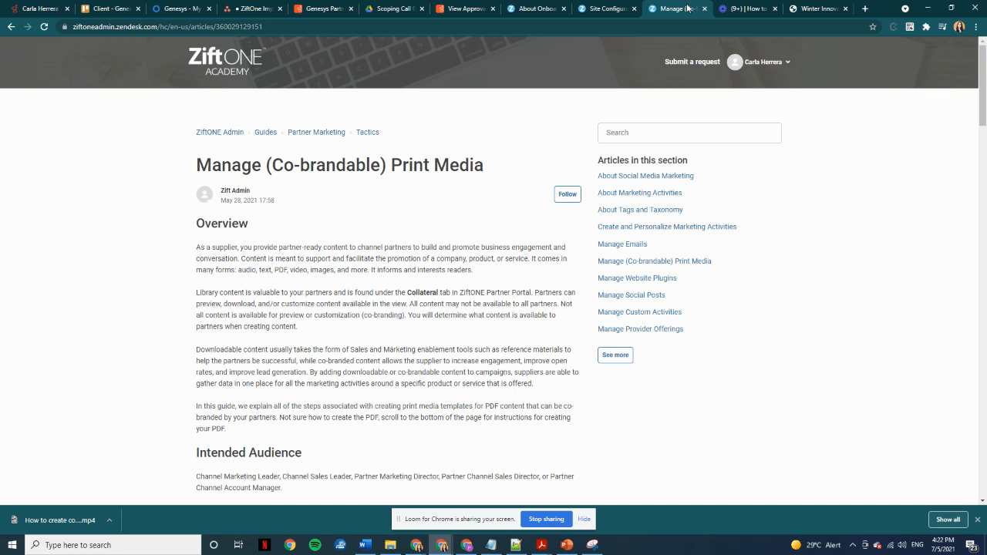
click(815, 9)
click(604, 8)
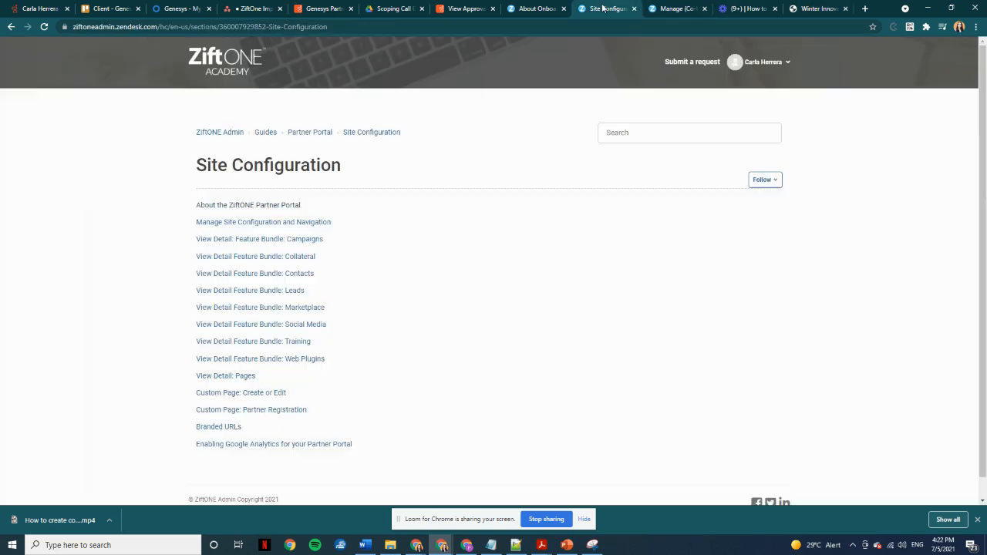
click(320, 8)
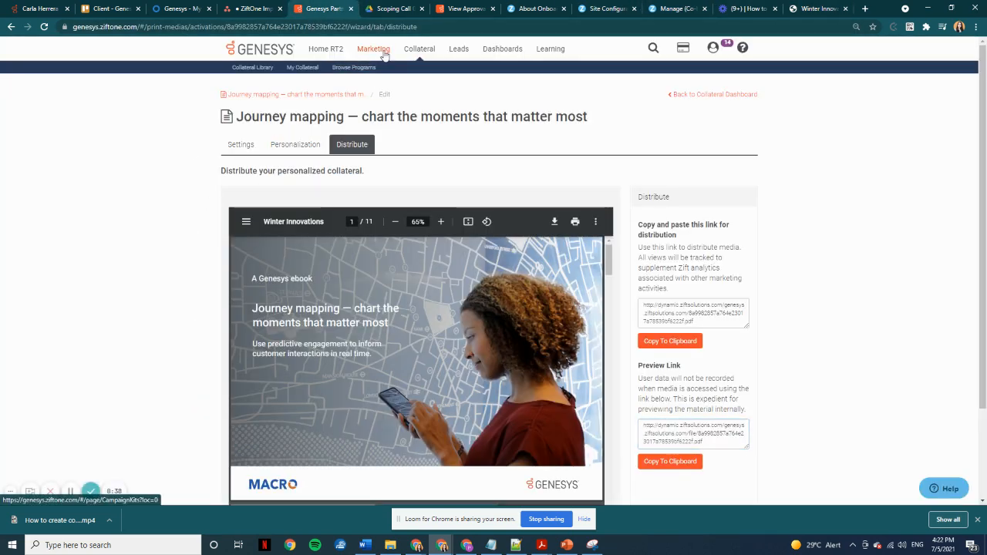